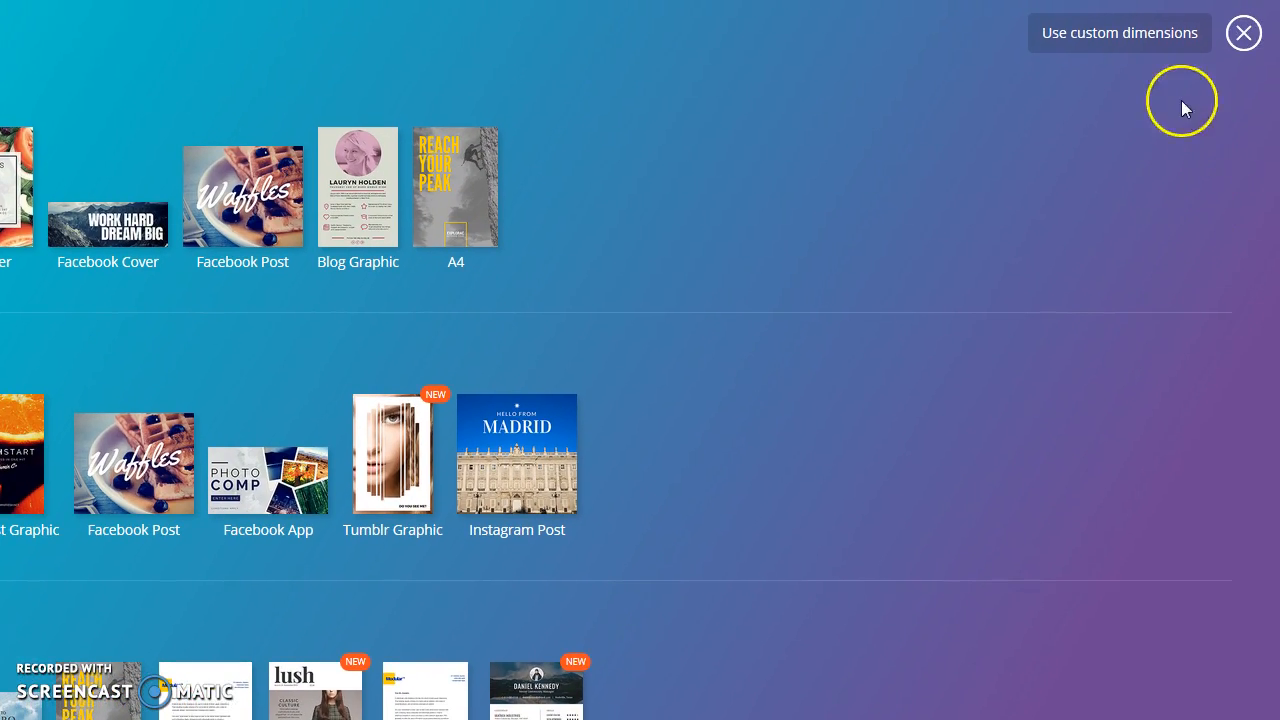
Step: Leave the custom-size design setup and open the existing "Read to a Kitten Day" poster
click(1174, 36)
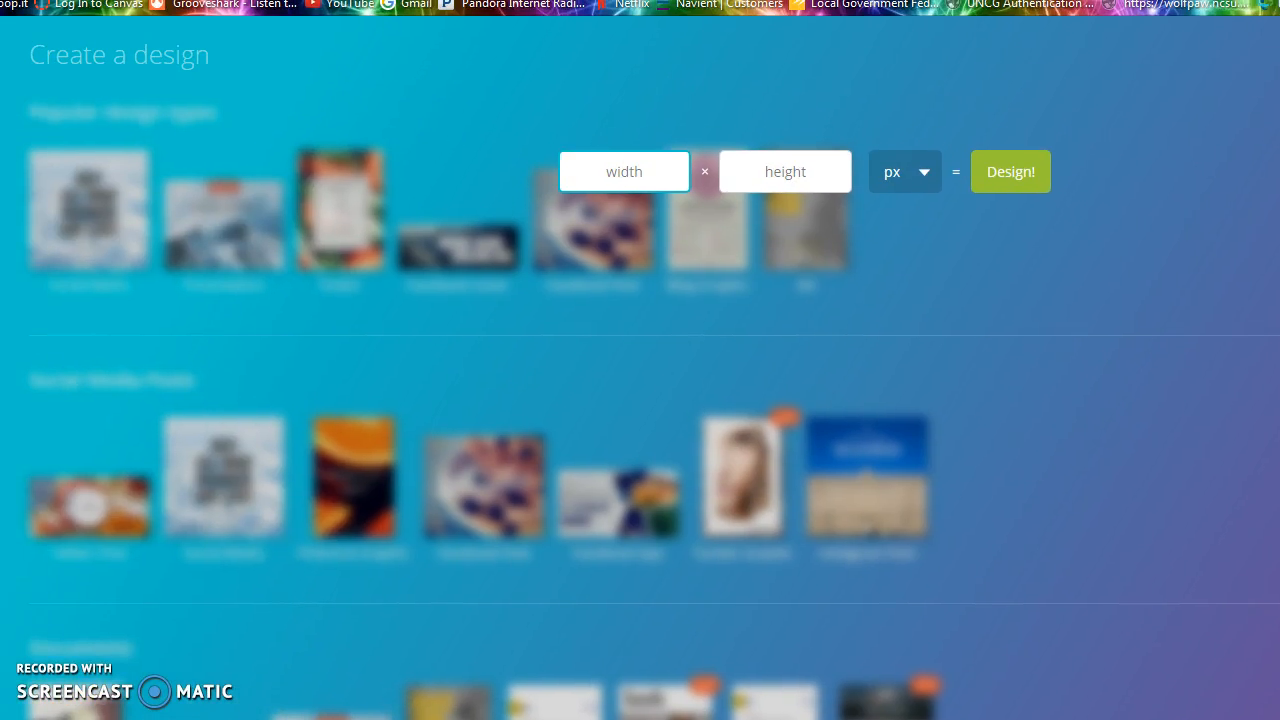
key(Escape)
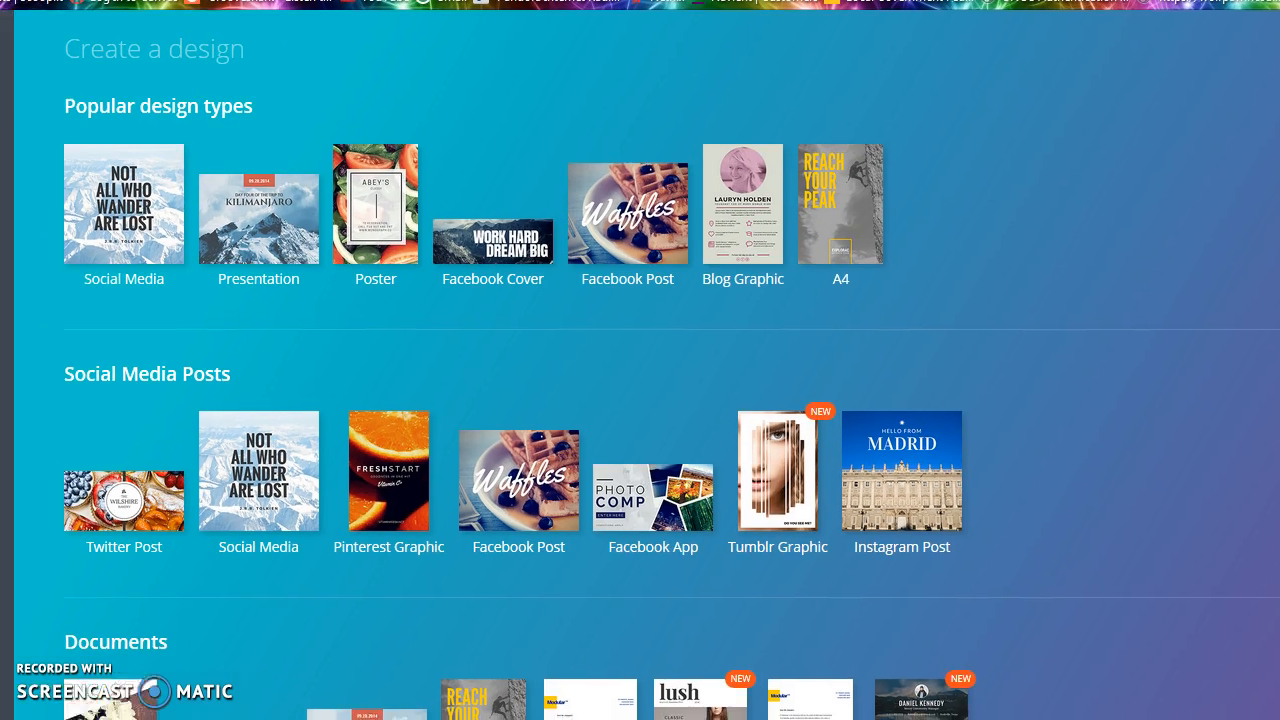
key(alt+Left)
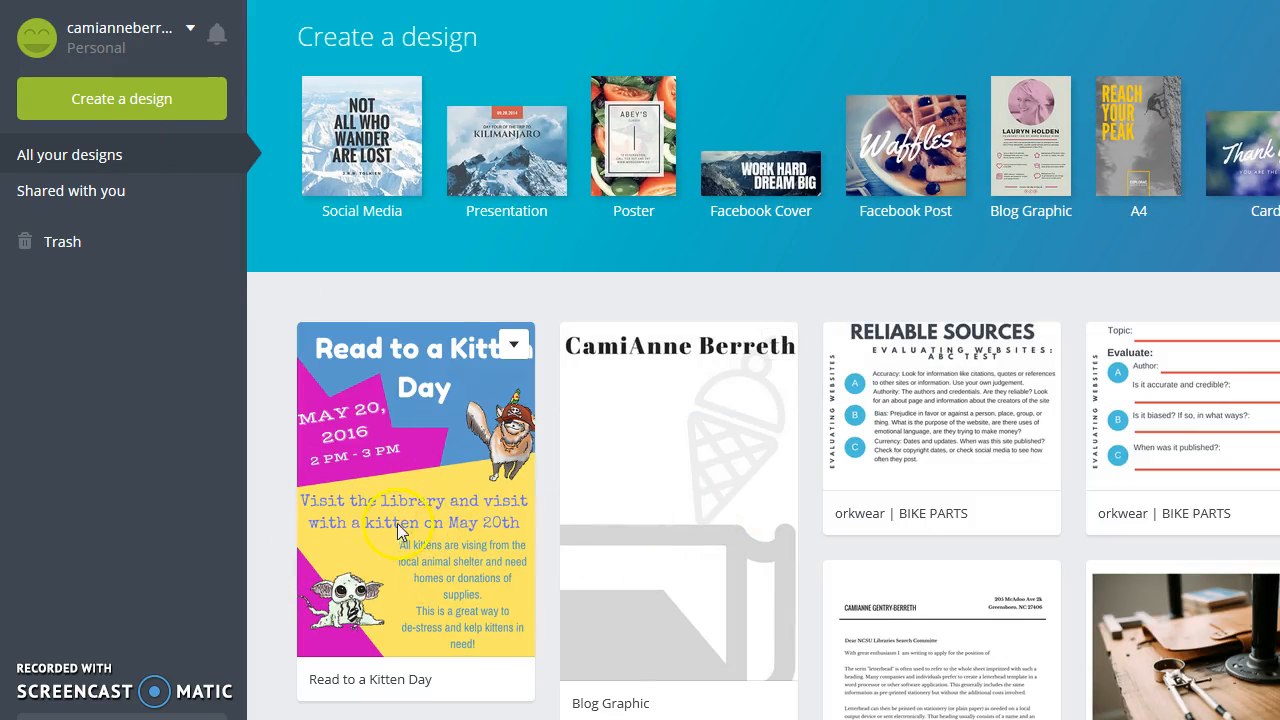
click(401, 486)
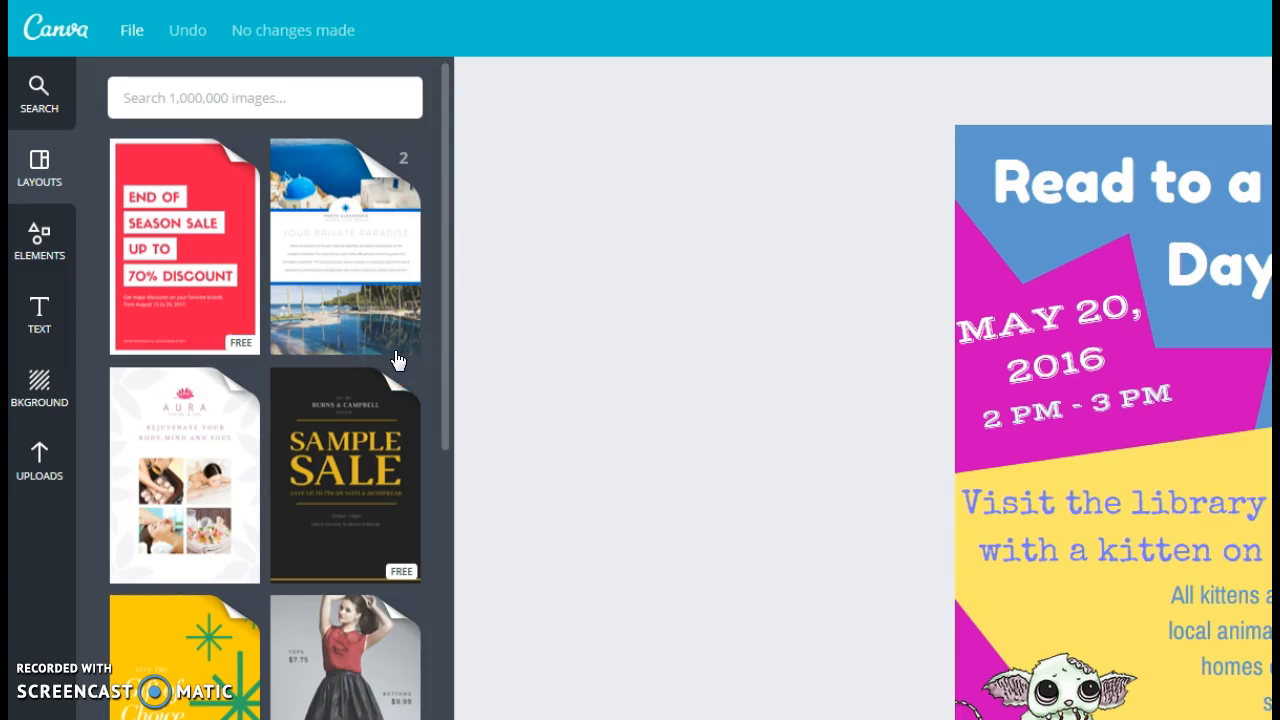
Step: Look through the available background patterns and colors for the poster
click(44, 385)
click(203, 446)
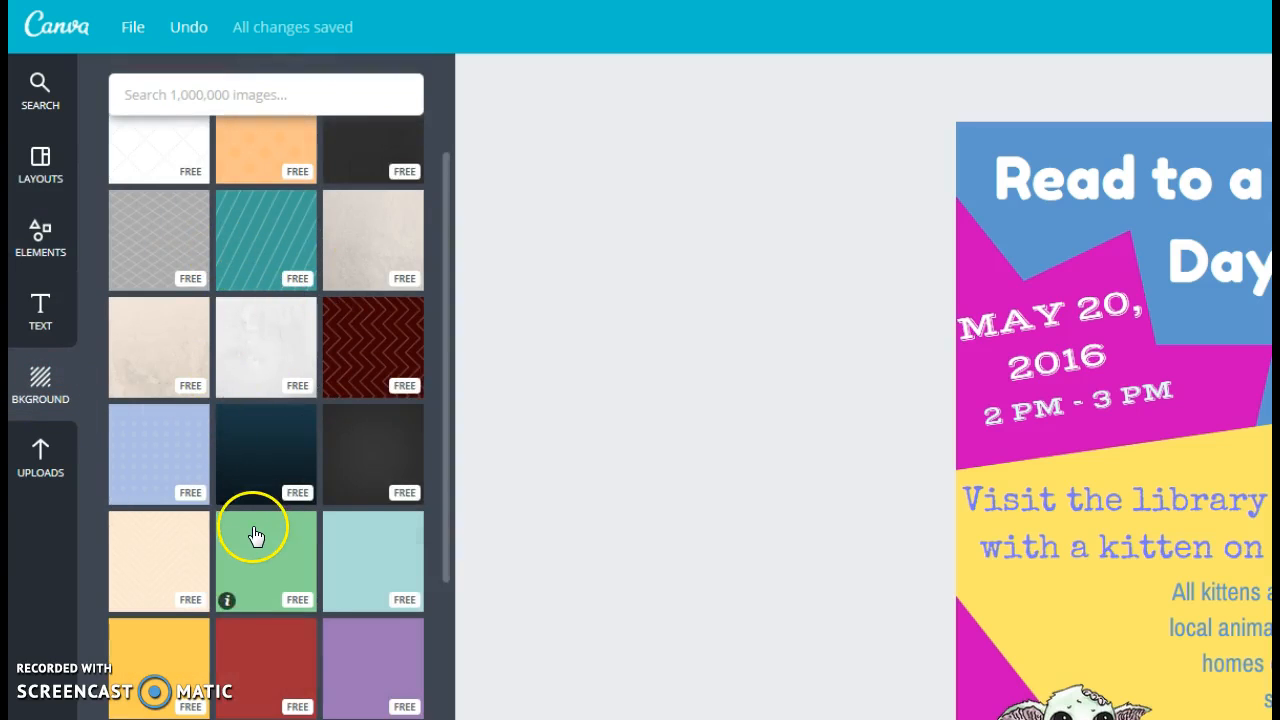
scroll(255, 535, up, 2)
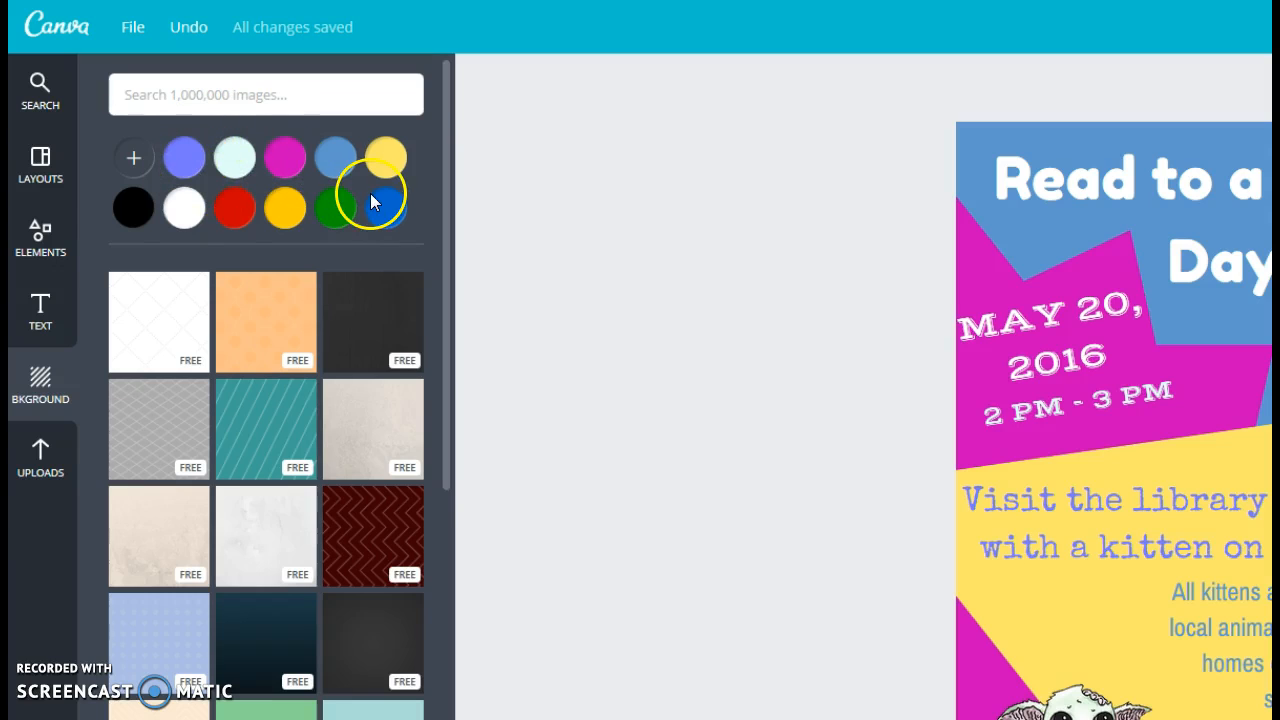
Step: Add a rounded square shape to the poster and recolor it periwinkle blue
click(57, 242)
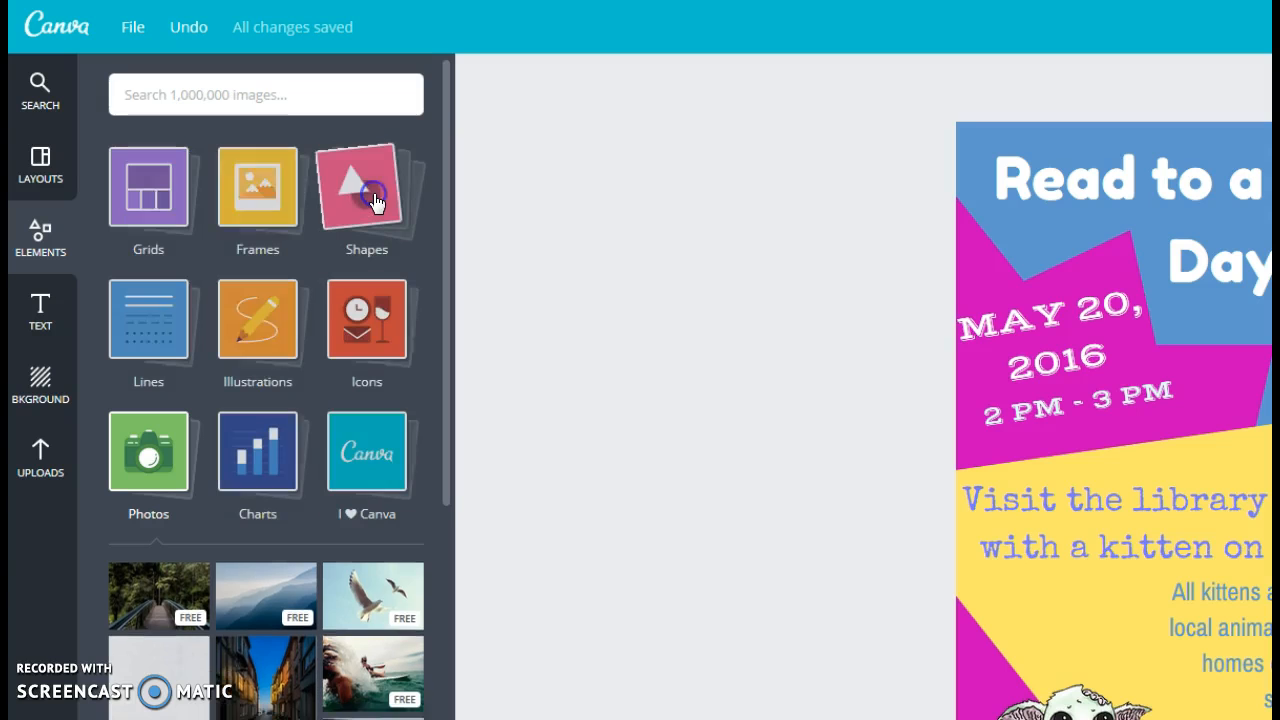
click(375, 201)
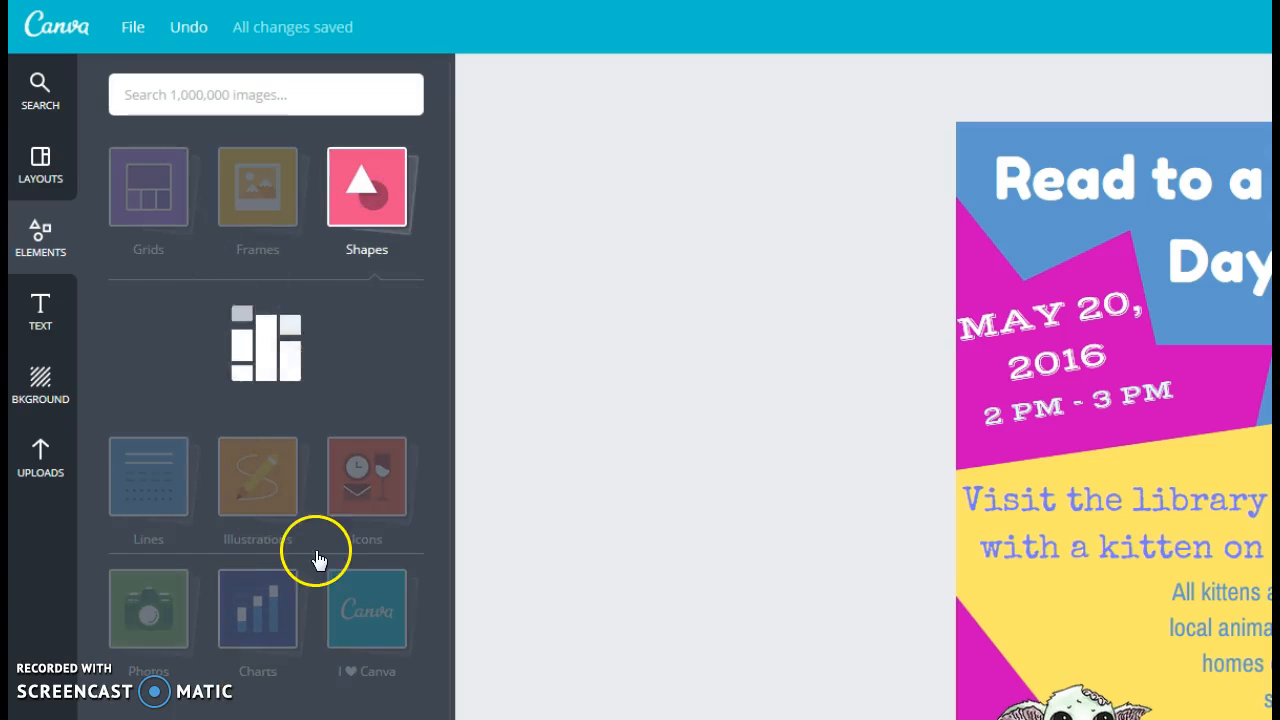
click(281, 372)
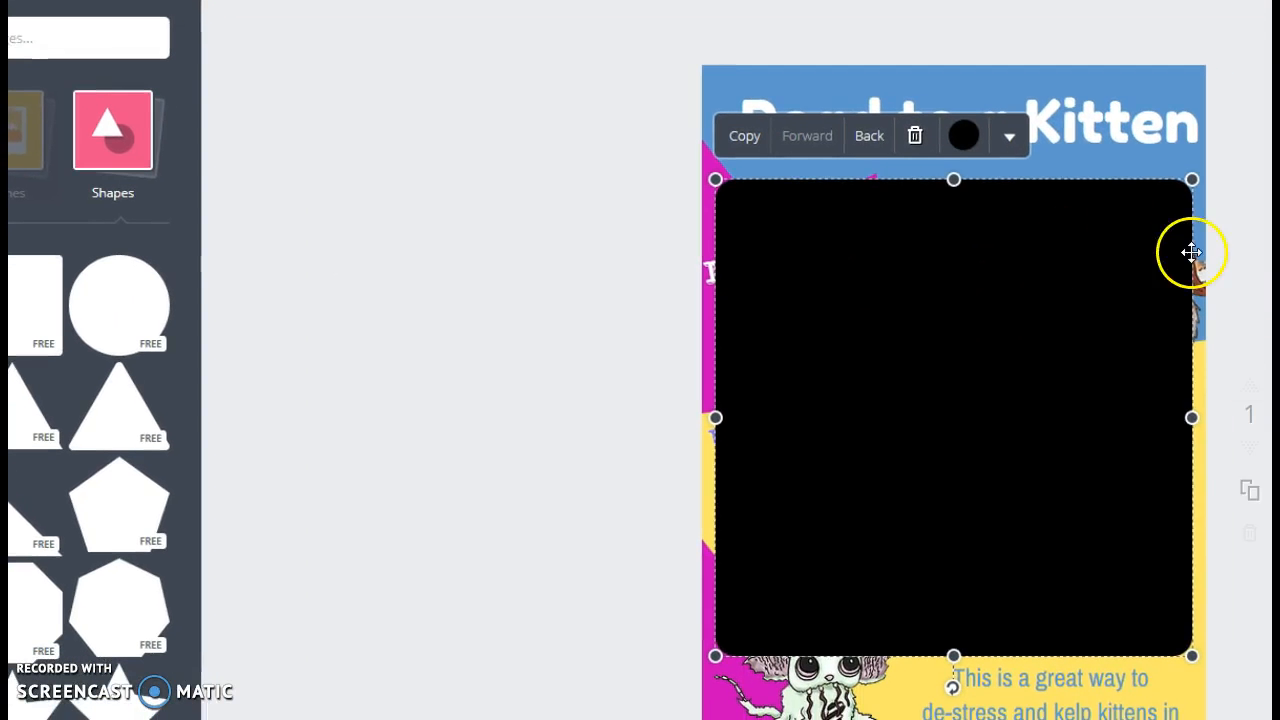
click(966, 145)
click(938, 205)
click(938, 203)
Step: Send the rounded square backward until it sits behind the poster's text, cat drawings and colored shapes
click(872, 136)
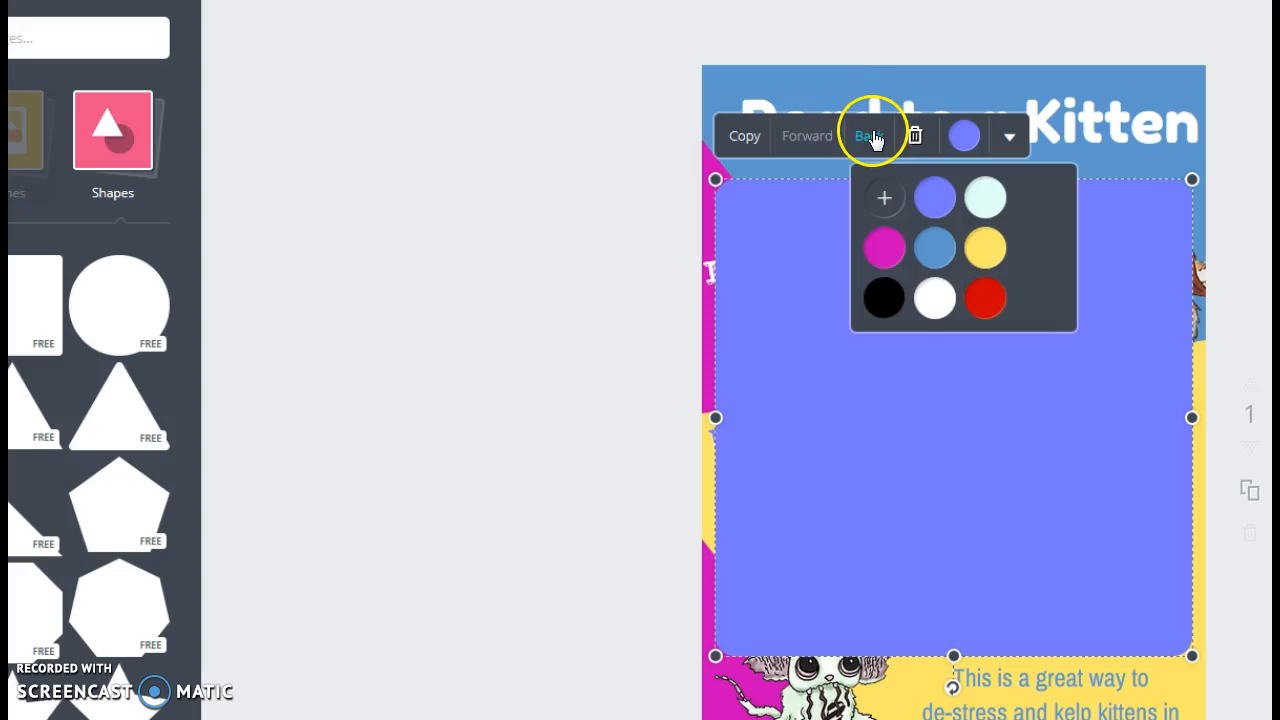
click(872, 136)
click(872, 136)
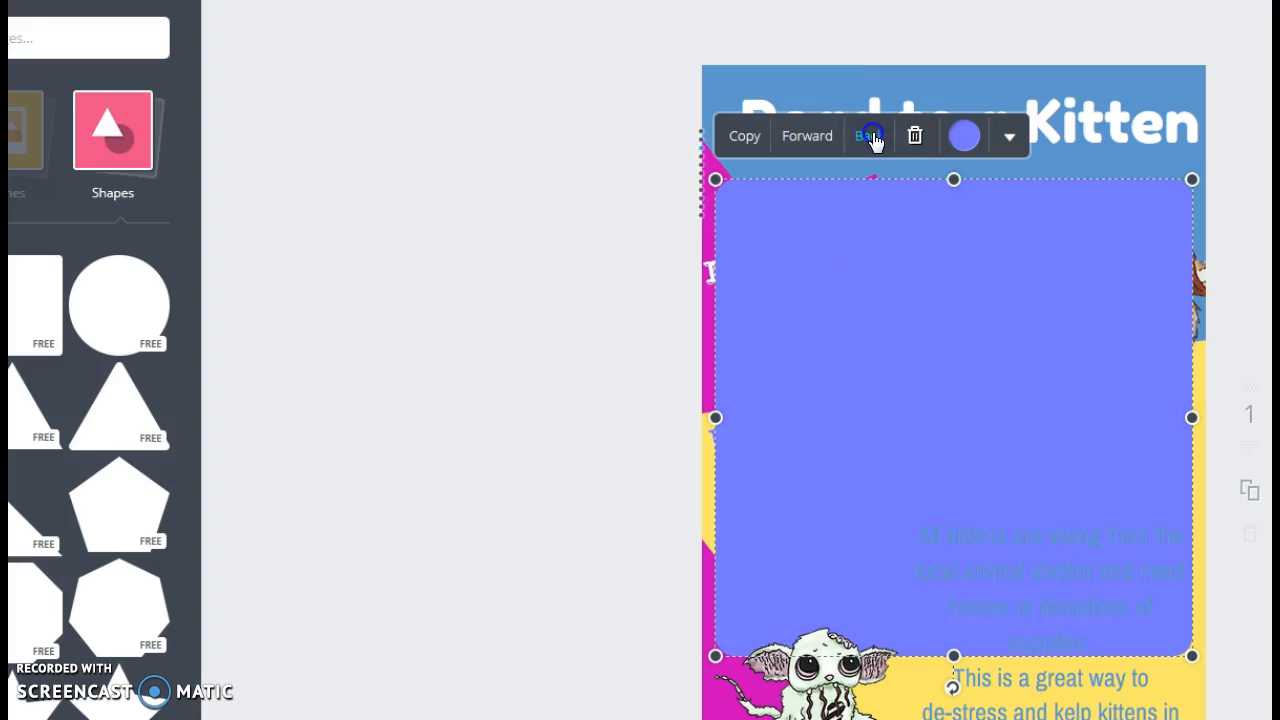
click(872, 136)
click(872, 136)
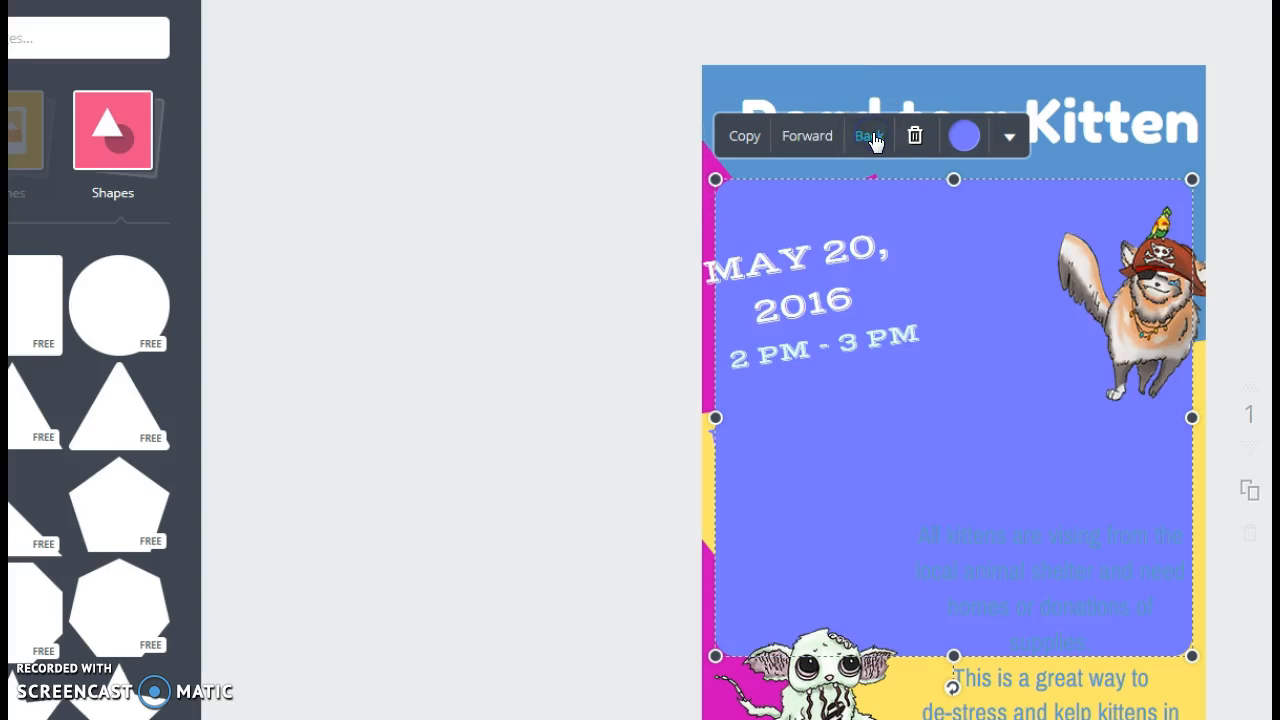
click(872, 136)
click(872, 136)
click(872, 136)
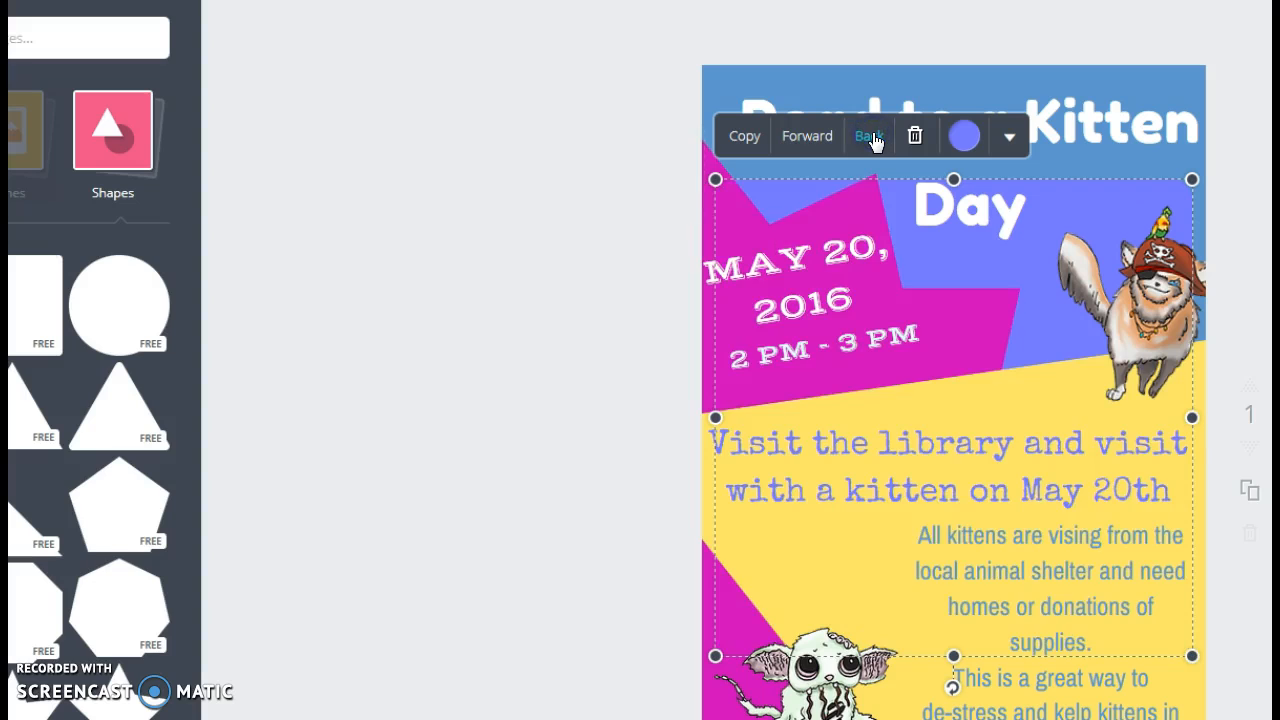
Step: Bring the rounded square forward again so it covers most of the poster's content, including the pirate cat
click(810, 138)
click(810, 138)
click(810, 138)
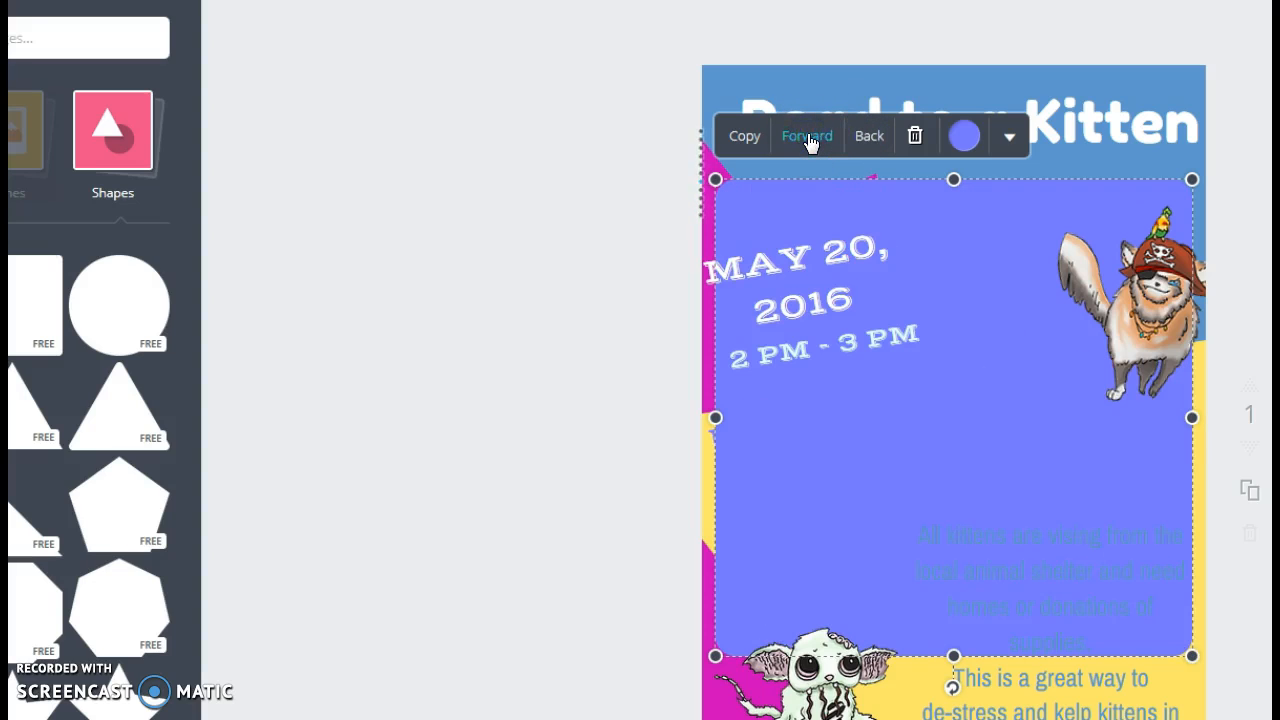
click(810, 138)
click(810, 138)
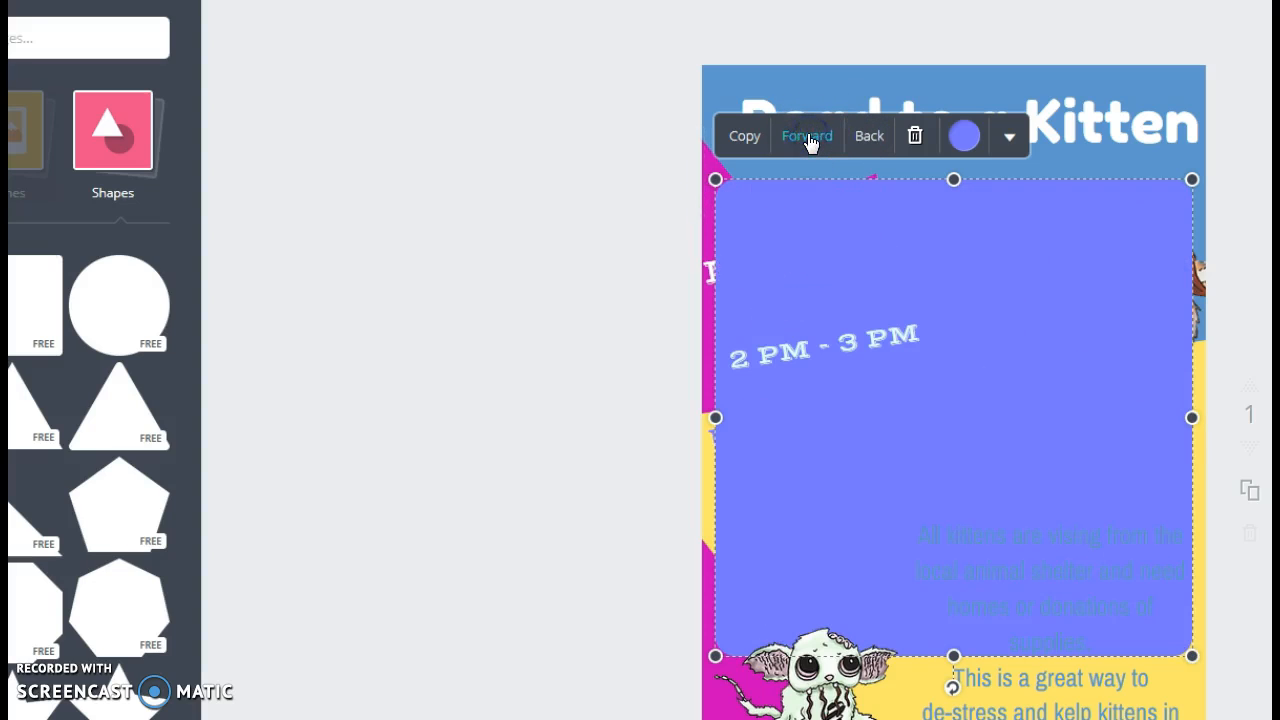
Step: Set the rounded square's transparency to 61, and delete the shape from the poster
click(1008, 138)
click(972, 214)
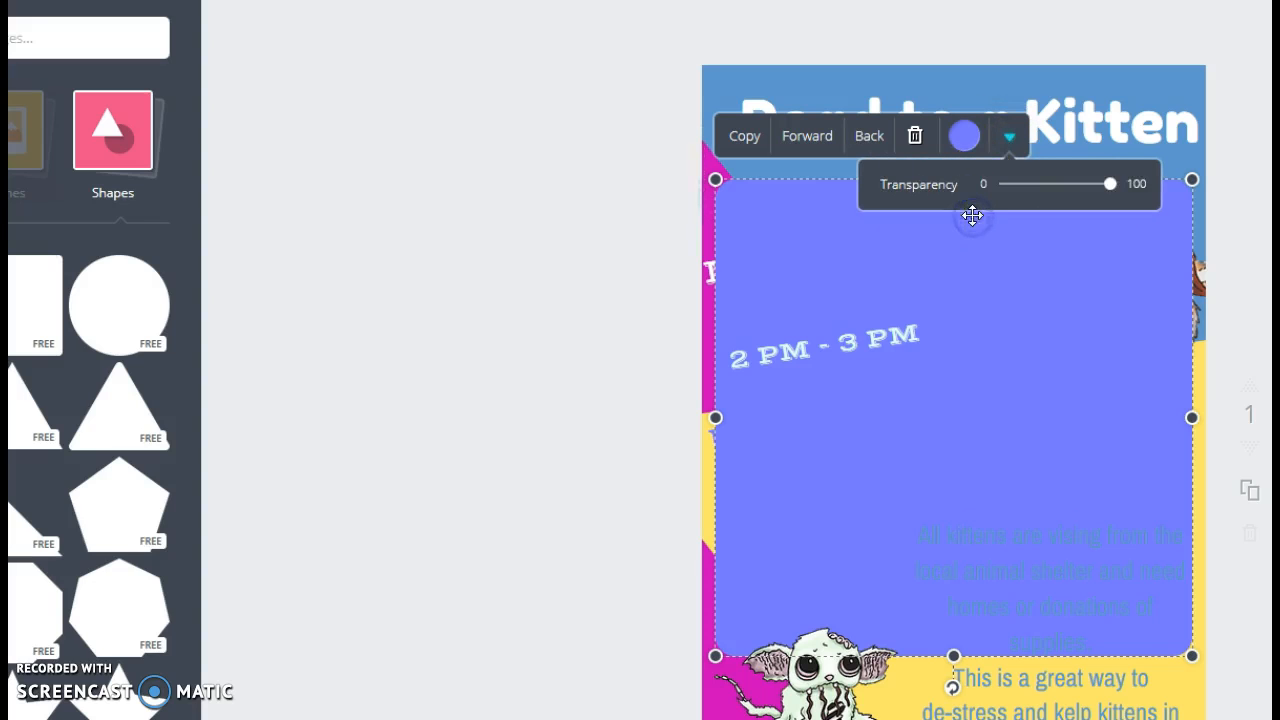
drag(1108, 185, 1069, 189)
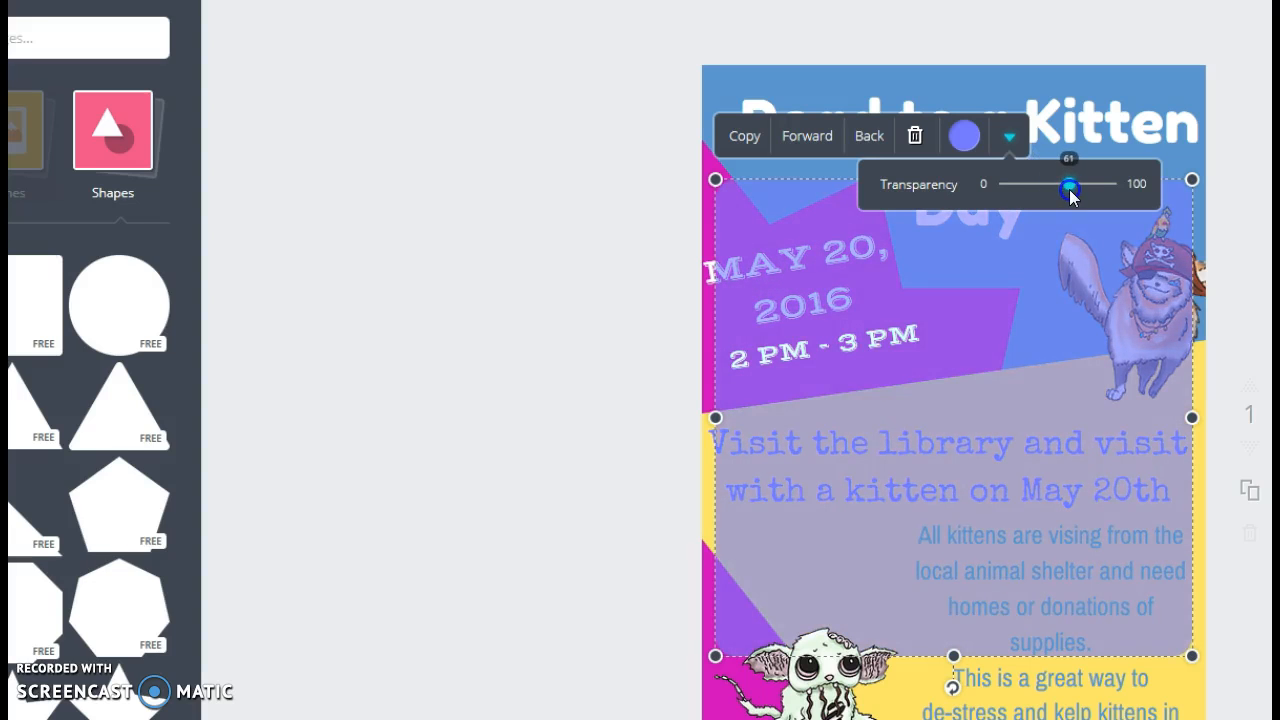
click(916, 135)
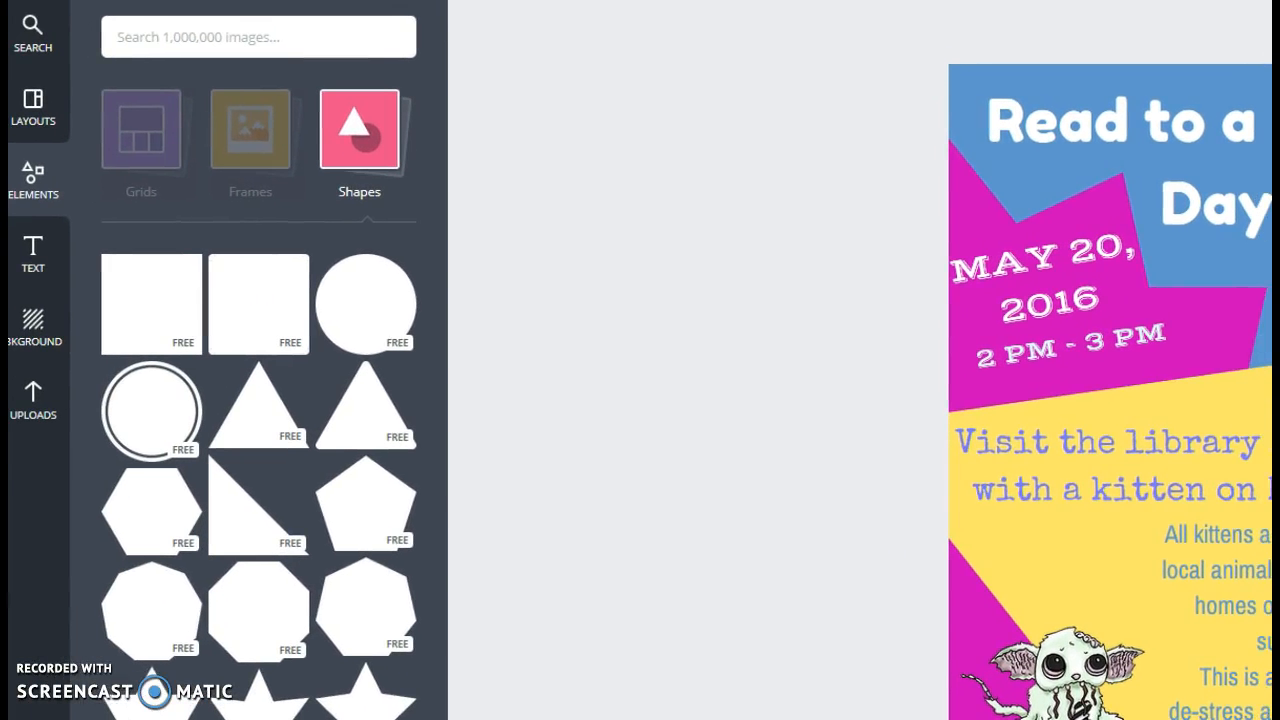
Step: Add the free orange dotted line above the "Visit the library" text
click(352, 130)
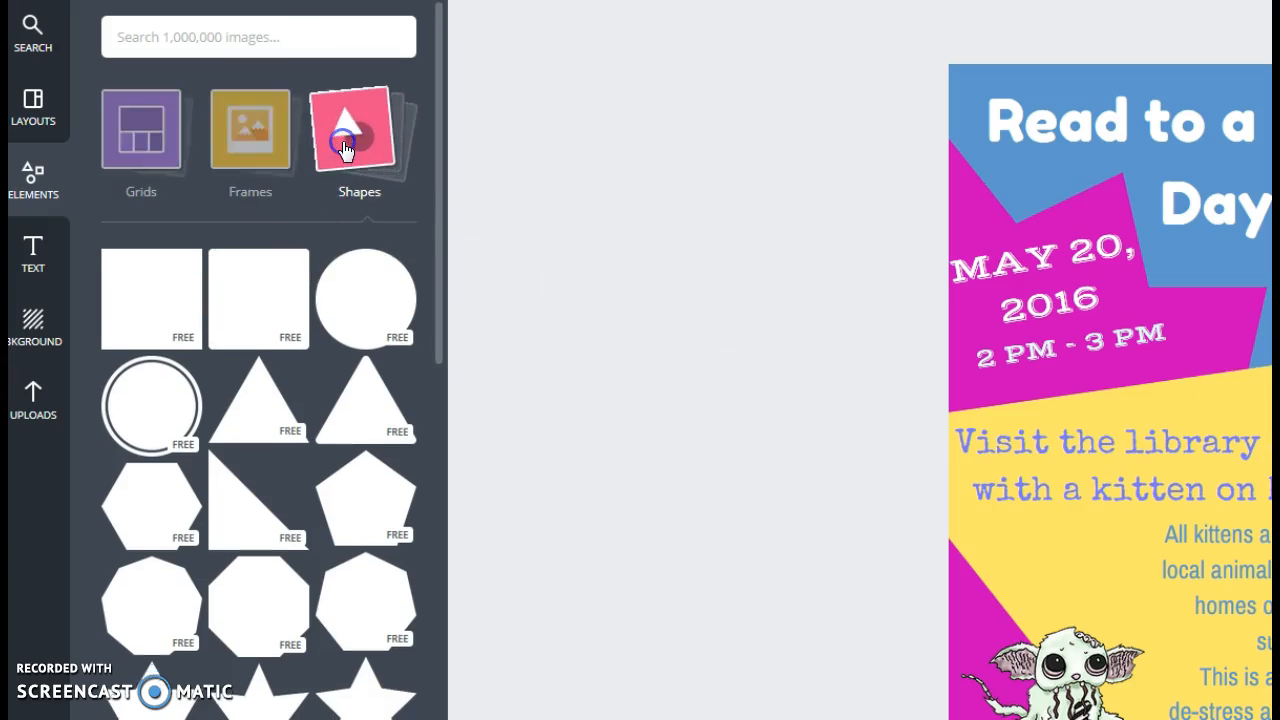
click(143, 262)
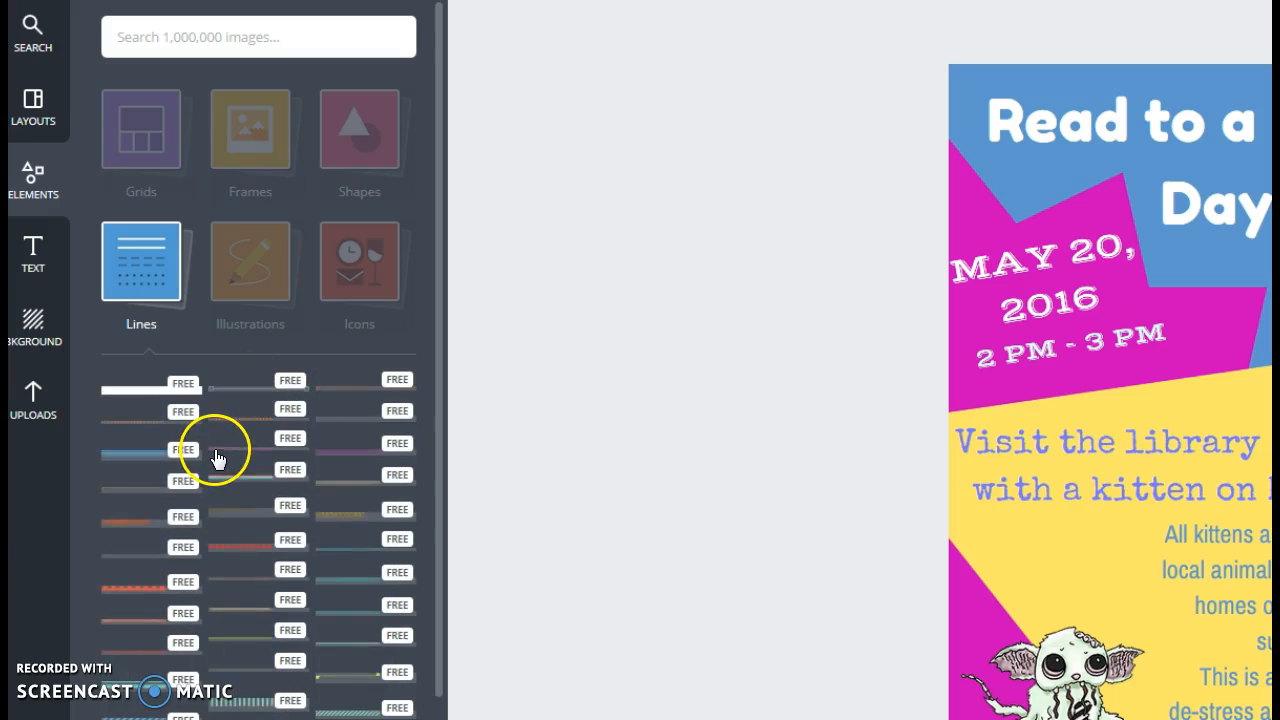
click(147, 430)
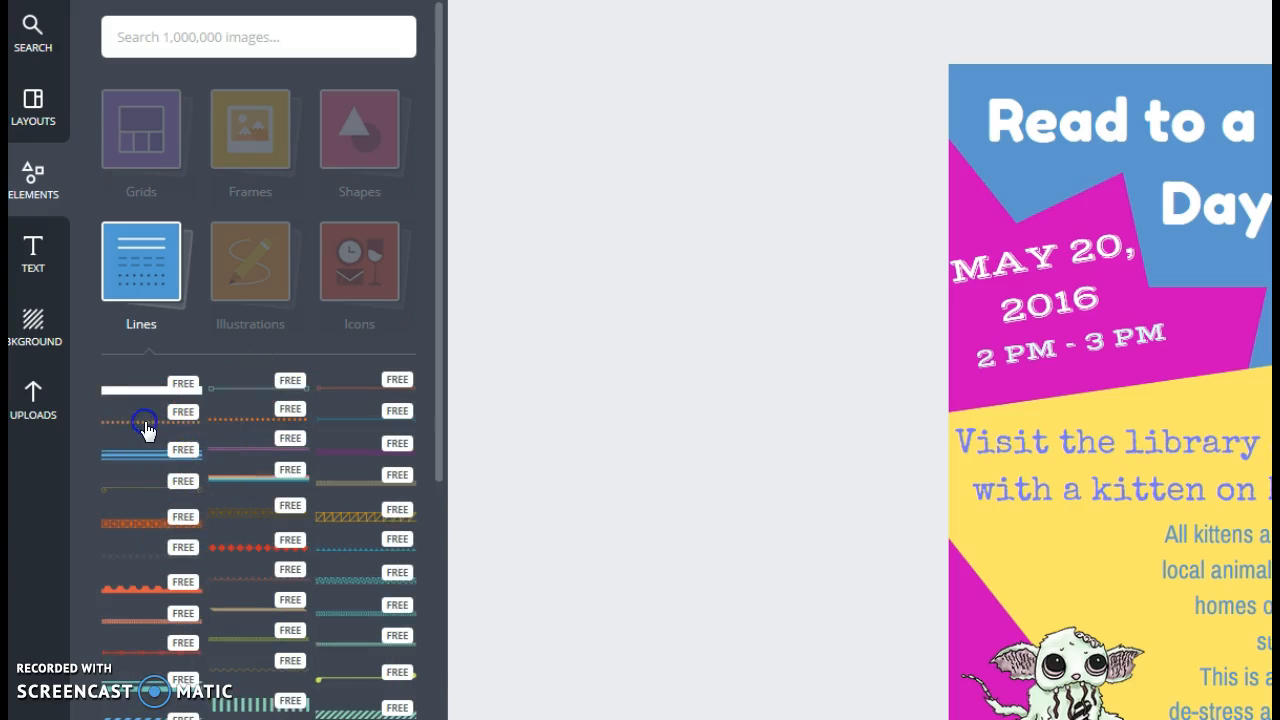
mouse_move(1267, 240)
mouse_down()
mouse_move(1279, 245)
mouse_move(1268, 241)
mouse_up()
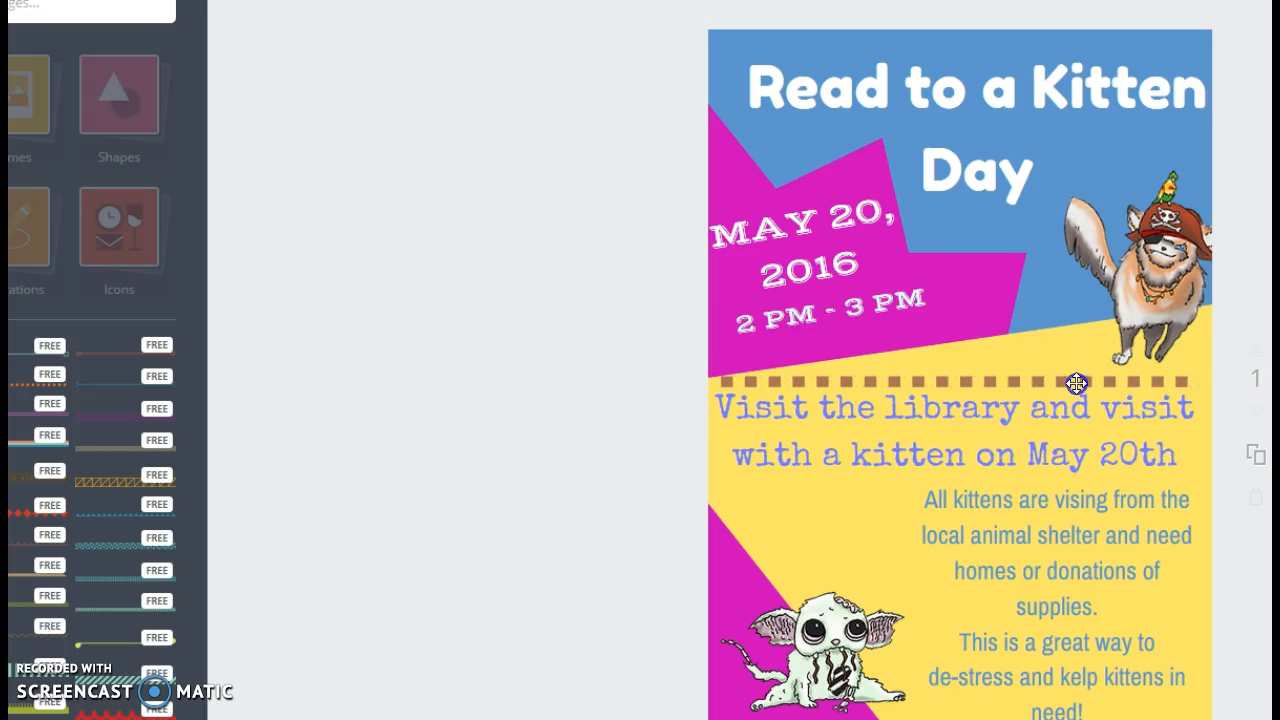
Step: Shorten the dotted line to about three quarters of its length, and delete it from the poster
click(1076, 384)
drag(1195, 376, 1068, 319)
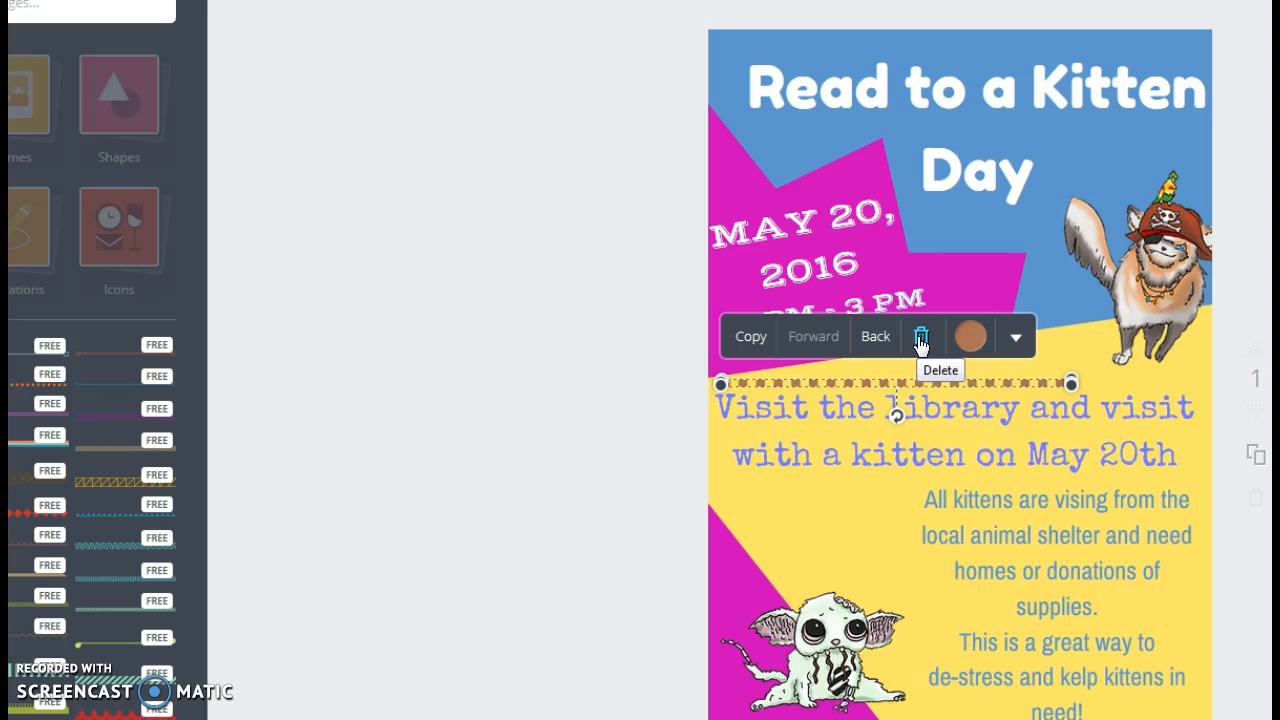
click(919, 339)
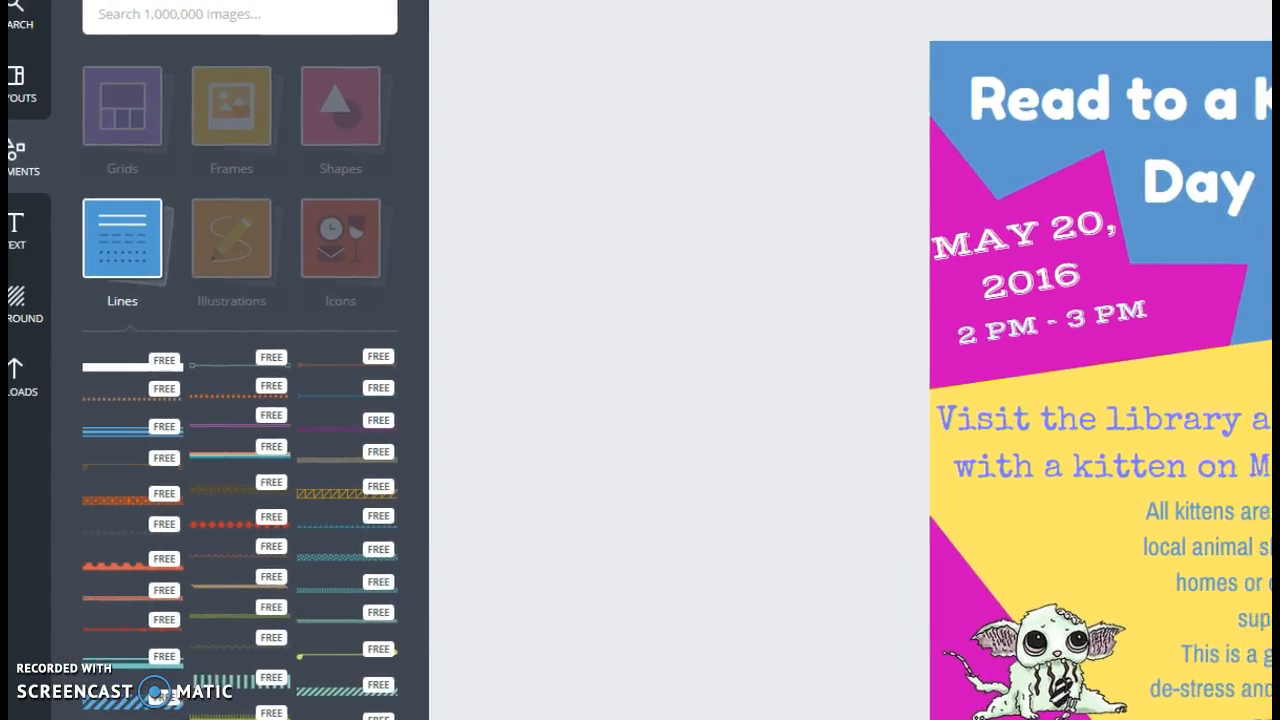
Step: Search the image library for "cat"
click(40, 30)
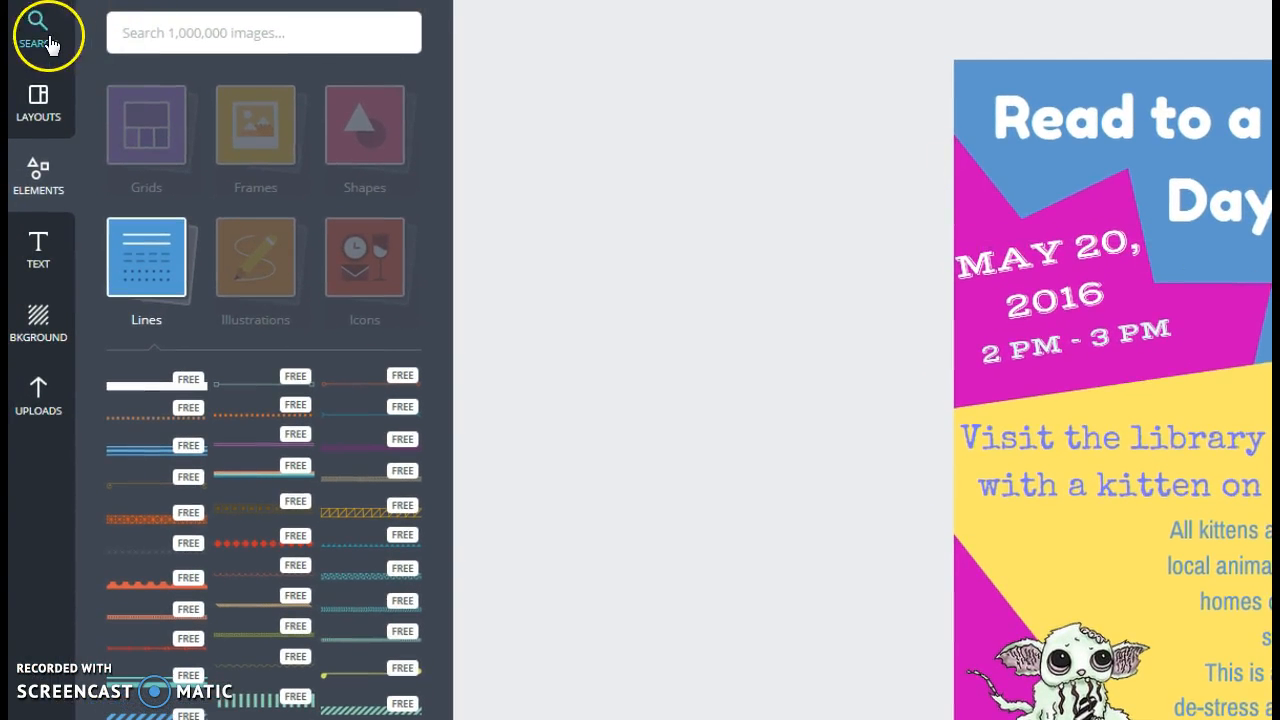
click(135, 33)
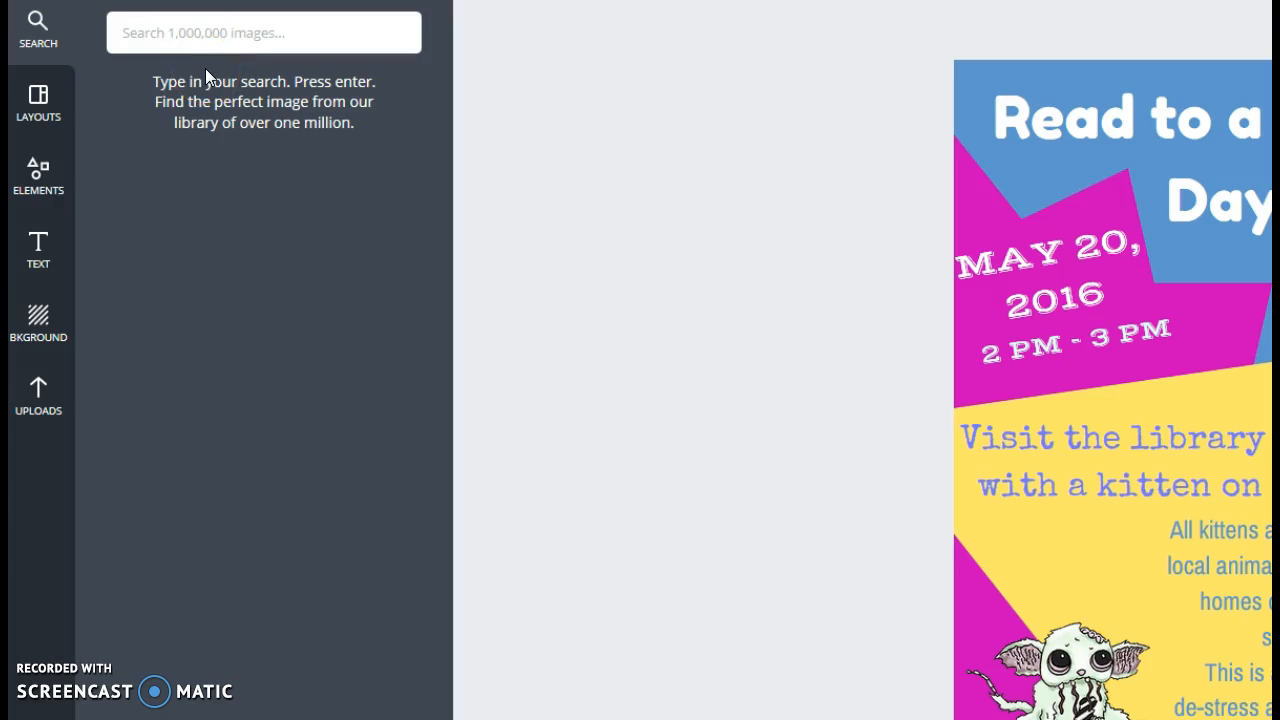
text(cat)
key(Return)
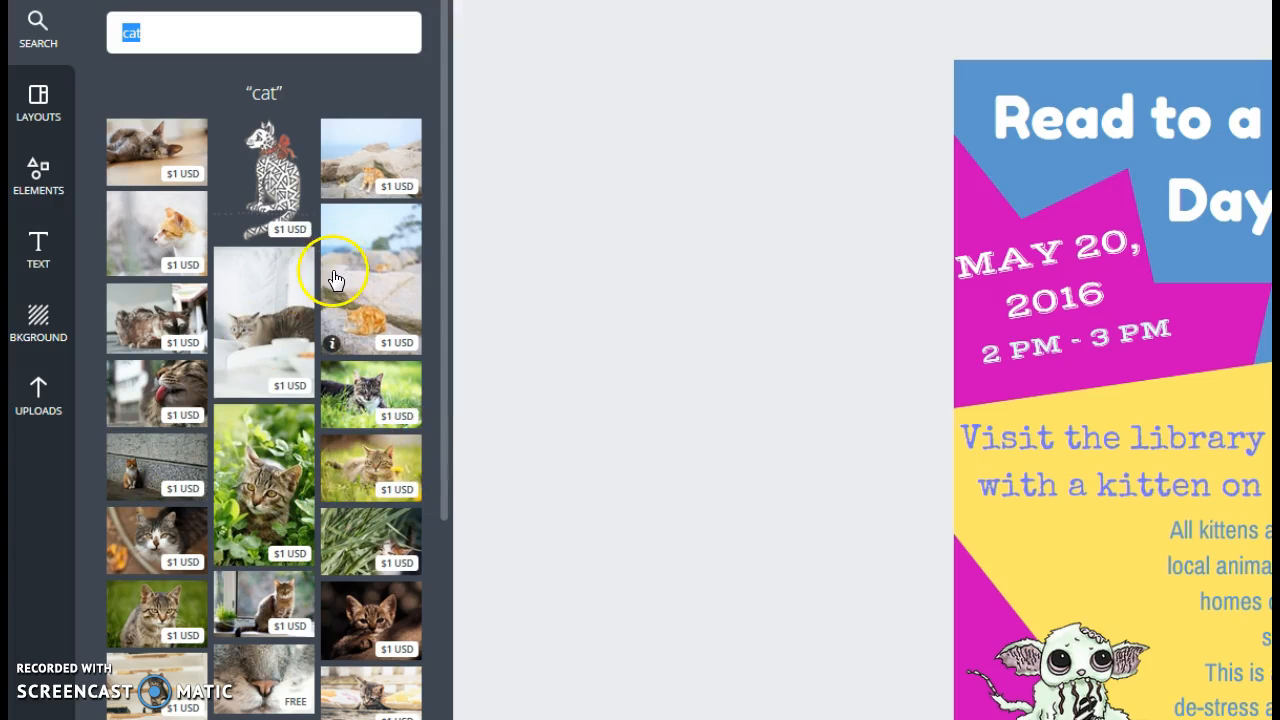
Step: Add the free blue cat illustration with the orange tail from the search results to the poster
scroll(335, 280, down, 3)
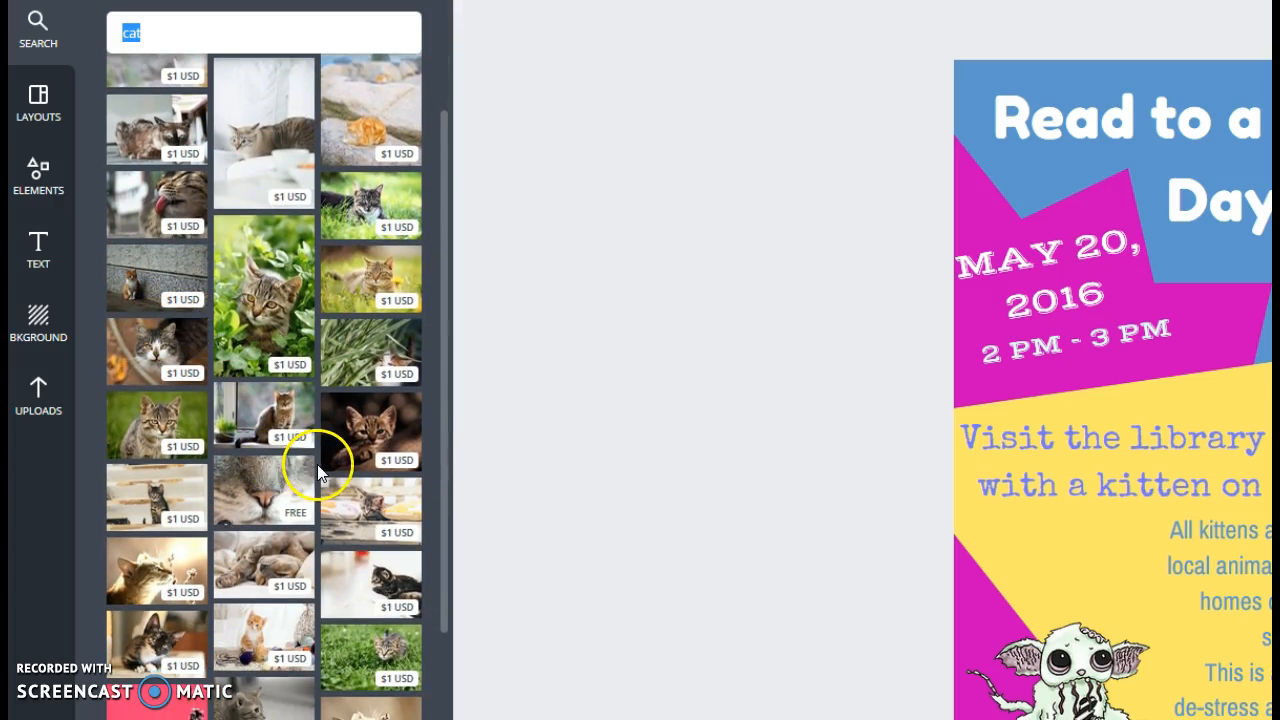
scroll(318, 470, down, 2)
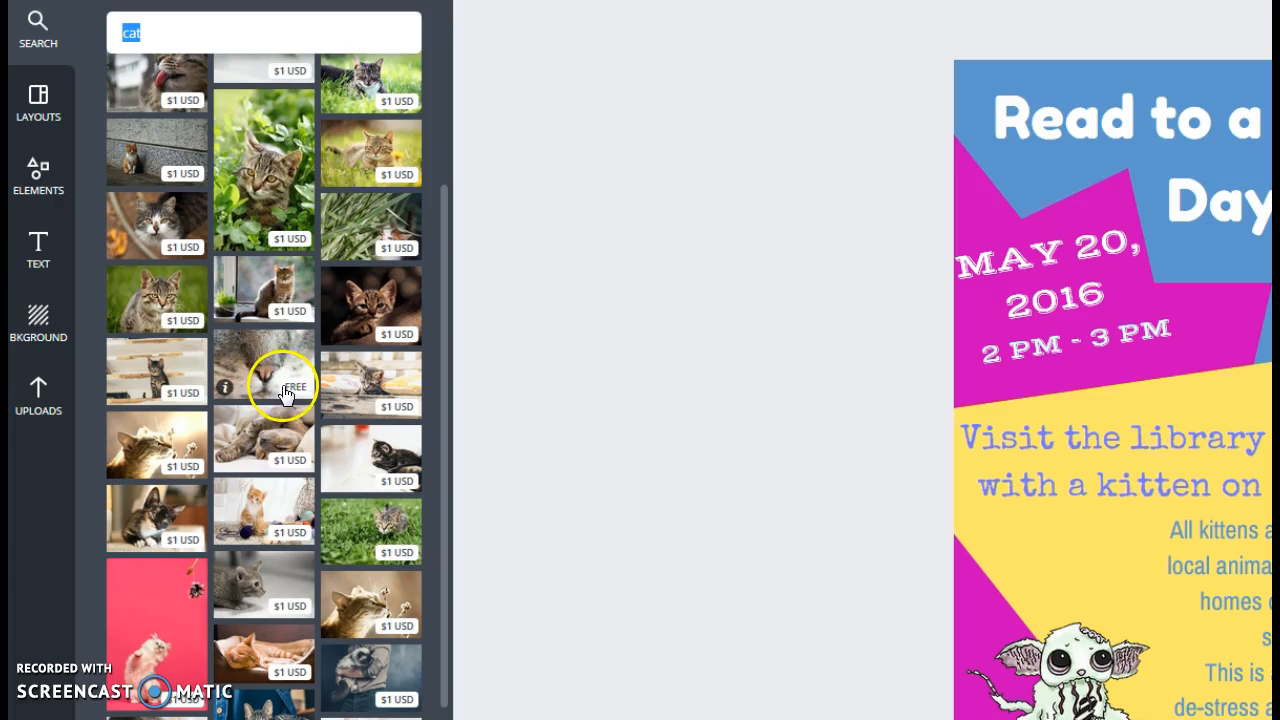
scroll(284, 393, down, 10)
click(328, 543)
scroll(315, 555, down, 12)
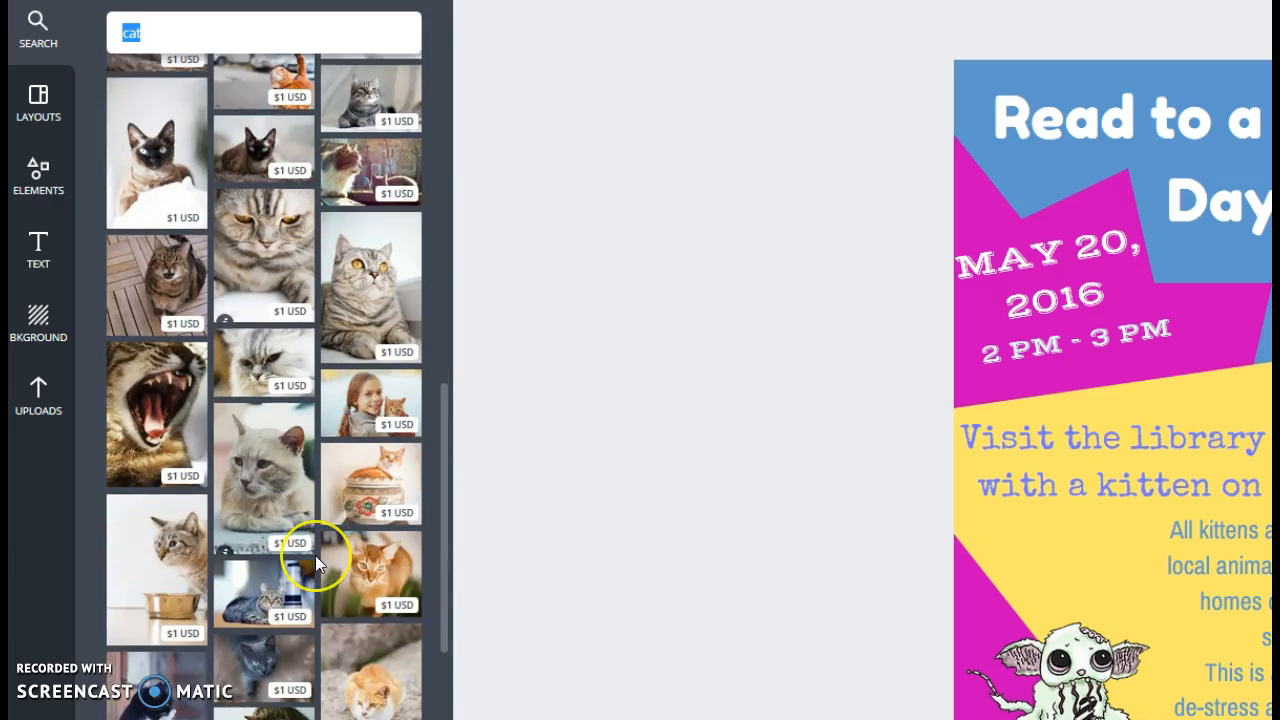
scroll(320, 560, down, 5)
click(332, 558)
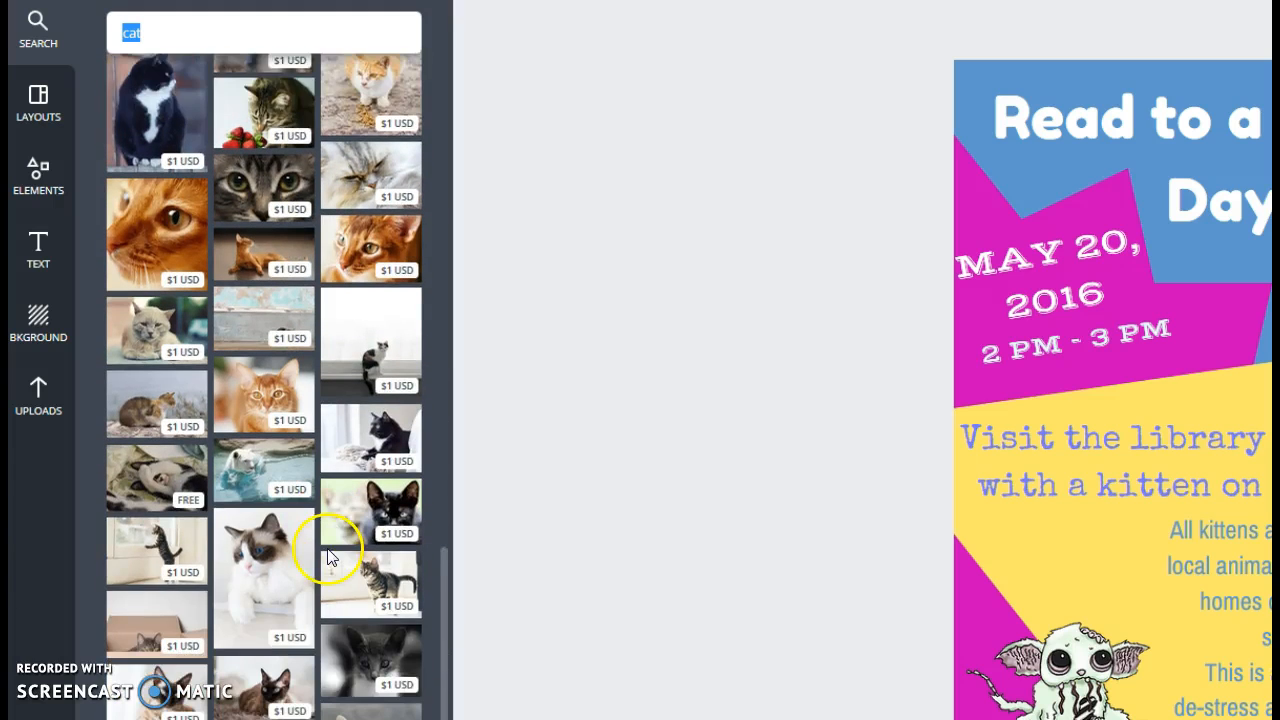
scroll(330, 550, down, 5)
scroll(328, 350, down, 12)
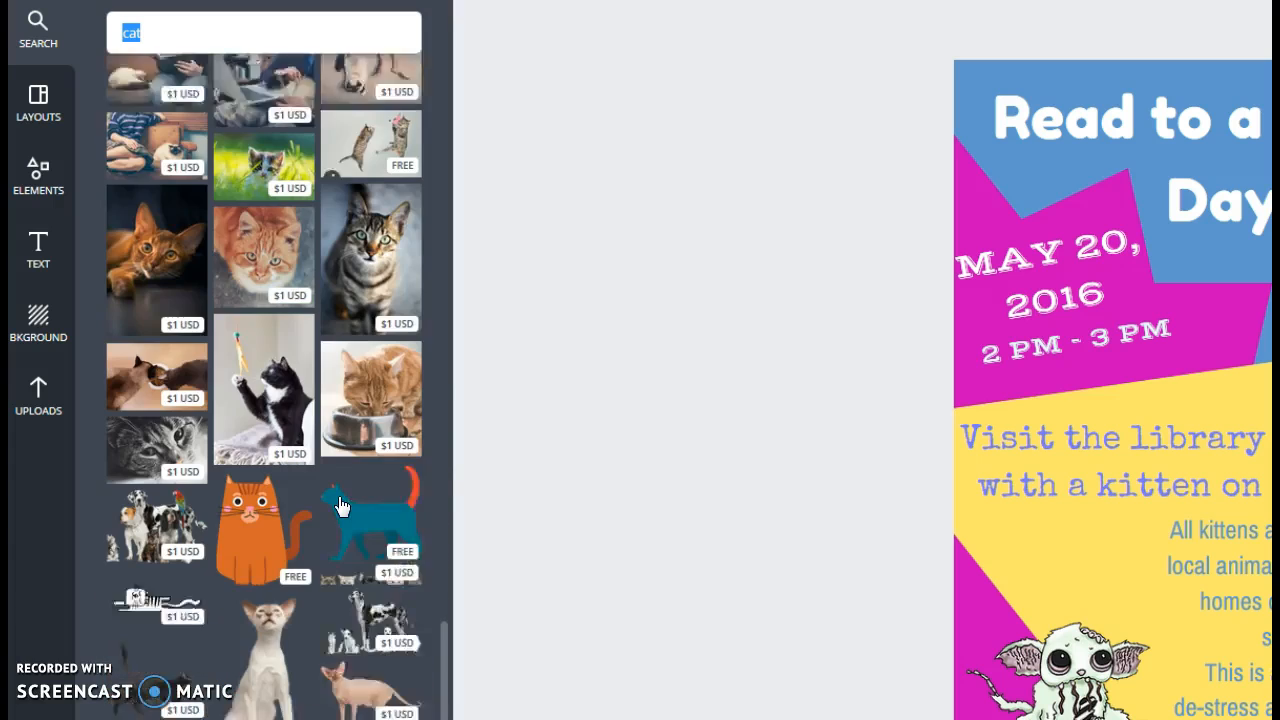
scroll(340, 507, down, 1)
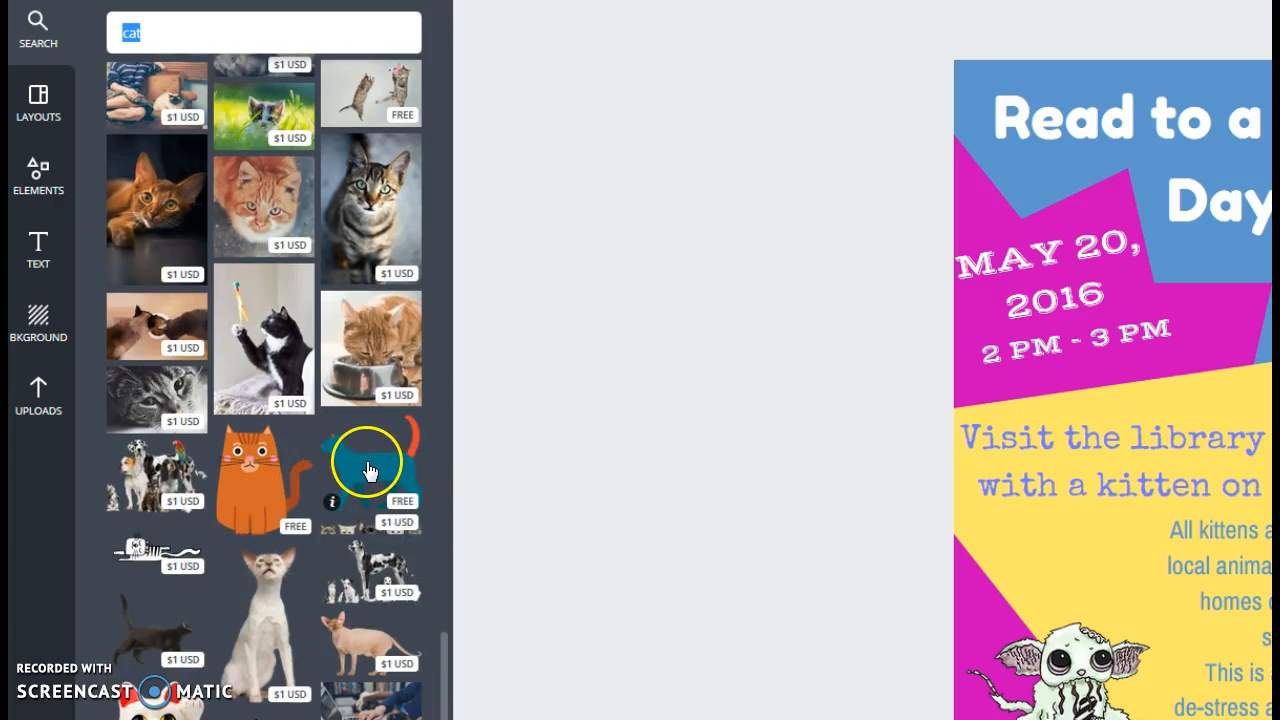
click(366, 474)
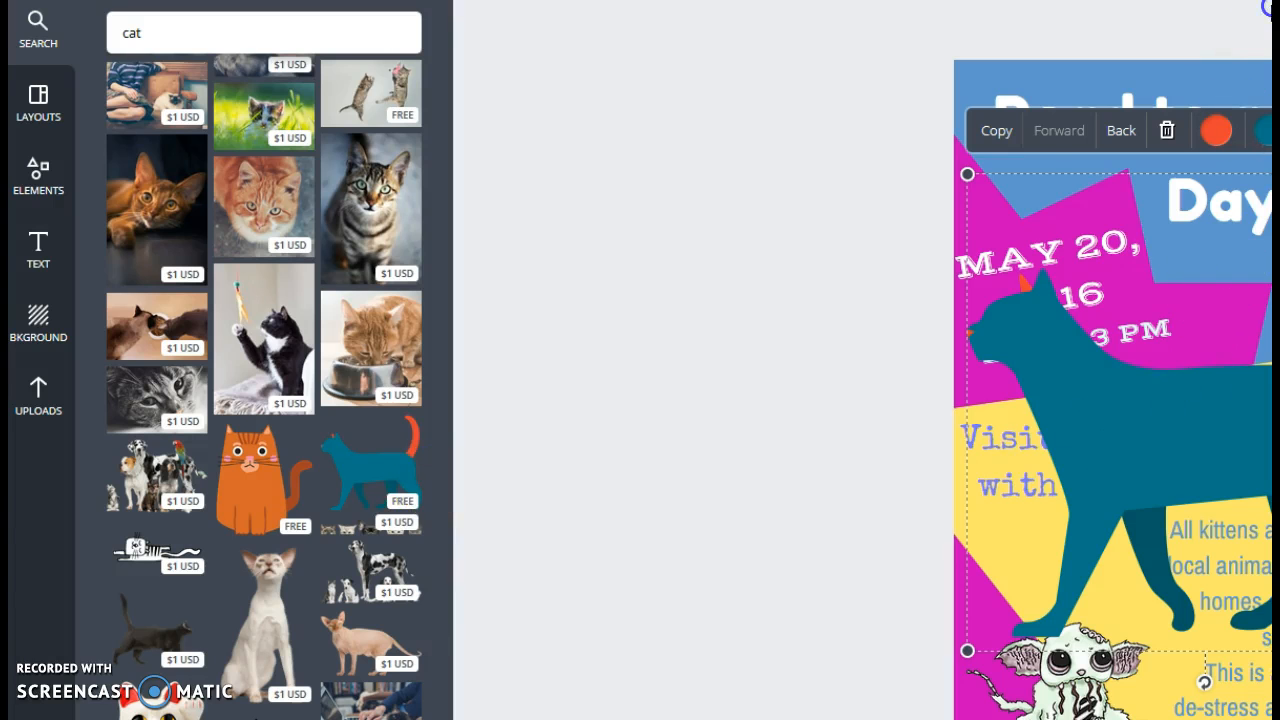
click(1268, 8)
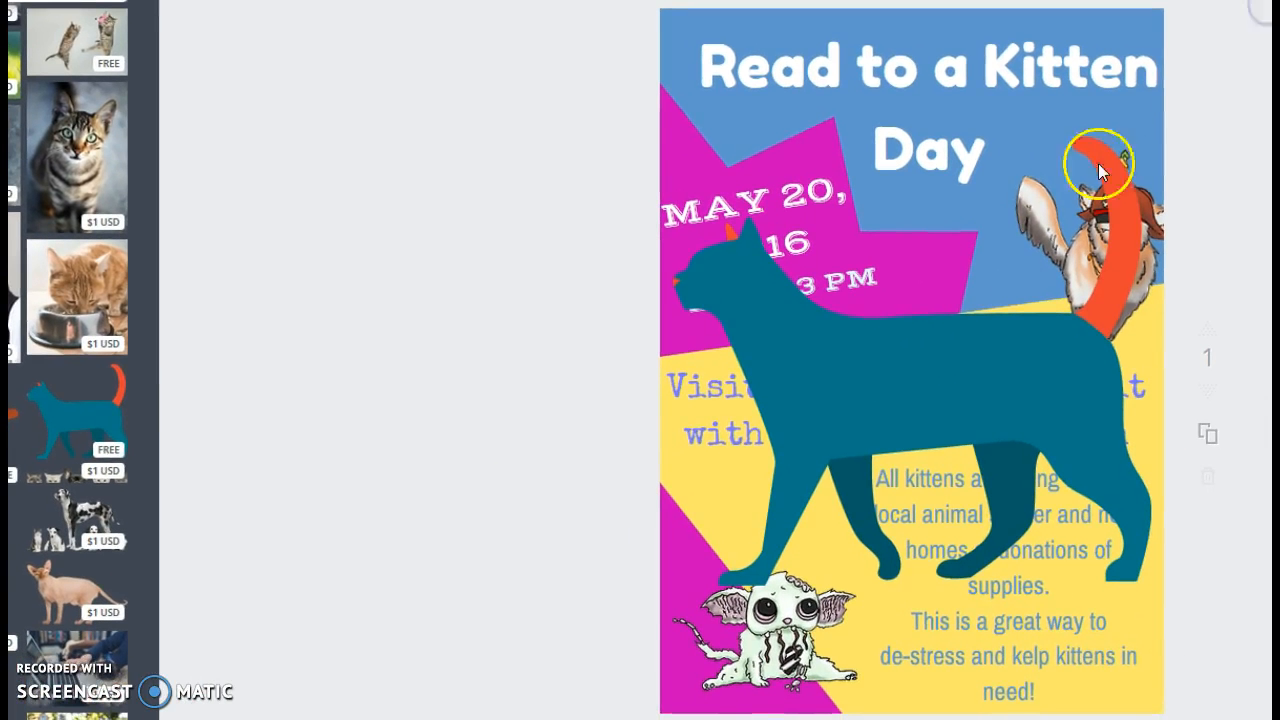
Step: Recolour the orange tail and accents of the blue cat illustration to light periwinkle
click(922, 374)
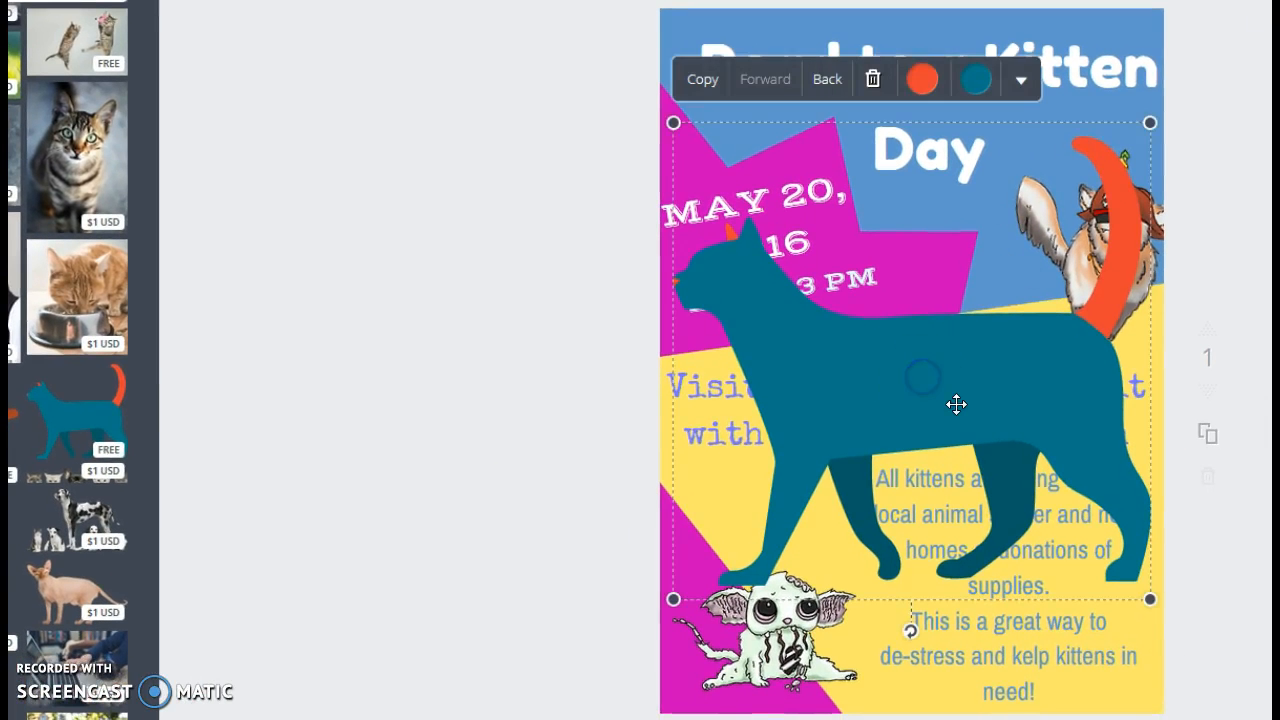
click(925, 84)
click(893, 140)
click(907, 376)
Step: Recolour the teal body of the cat illustration to dark purple, colour code 3c2687
click(978, 79)
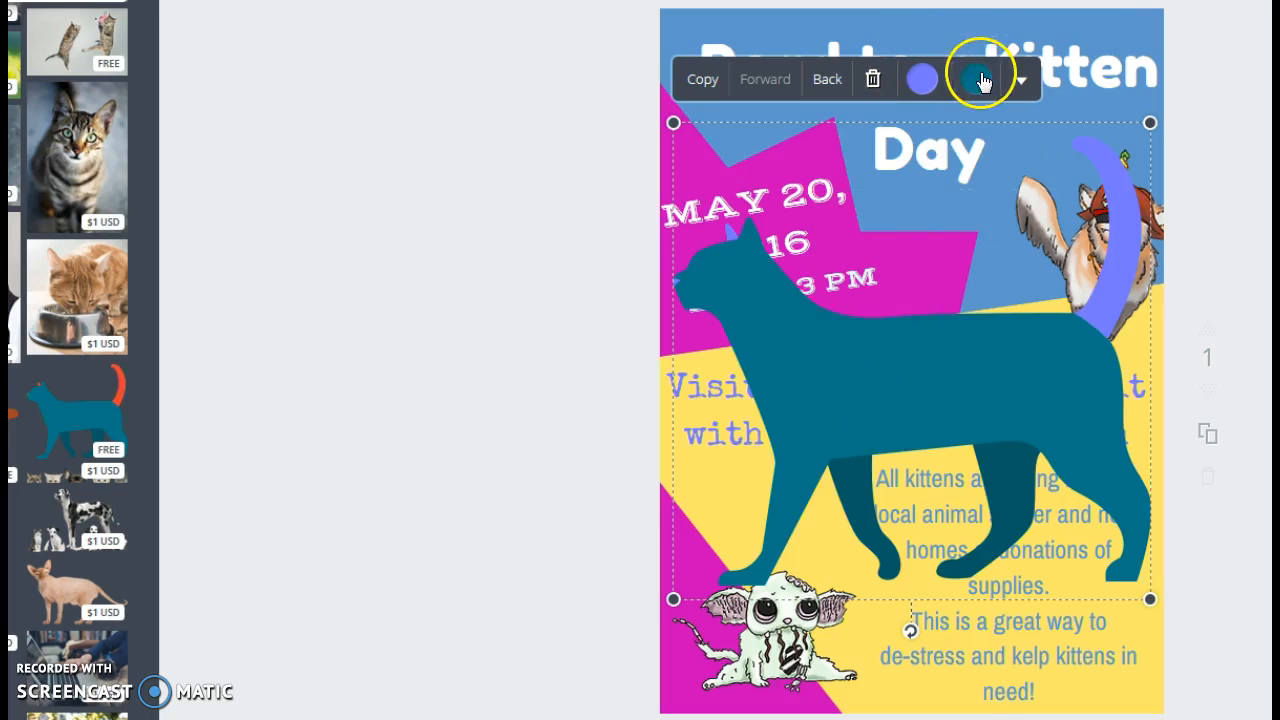
click(902, 125)
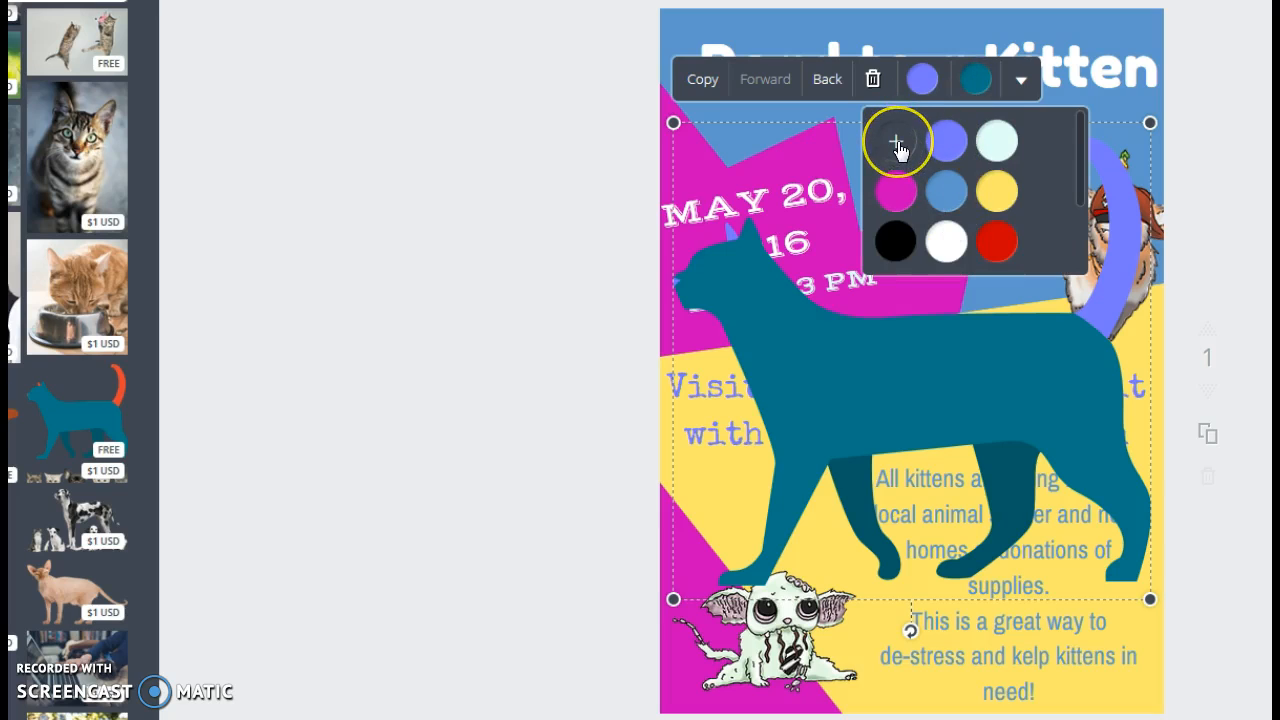
click(897, 143)
drag(918, 232, 997, 194)
click(1010, 380)
click(1030, 427)
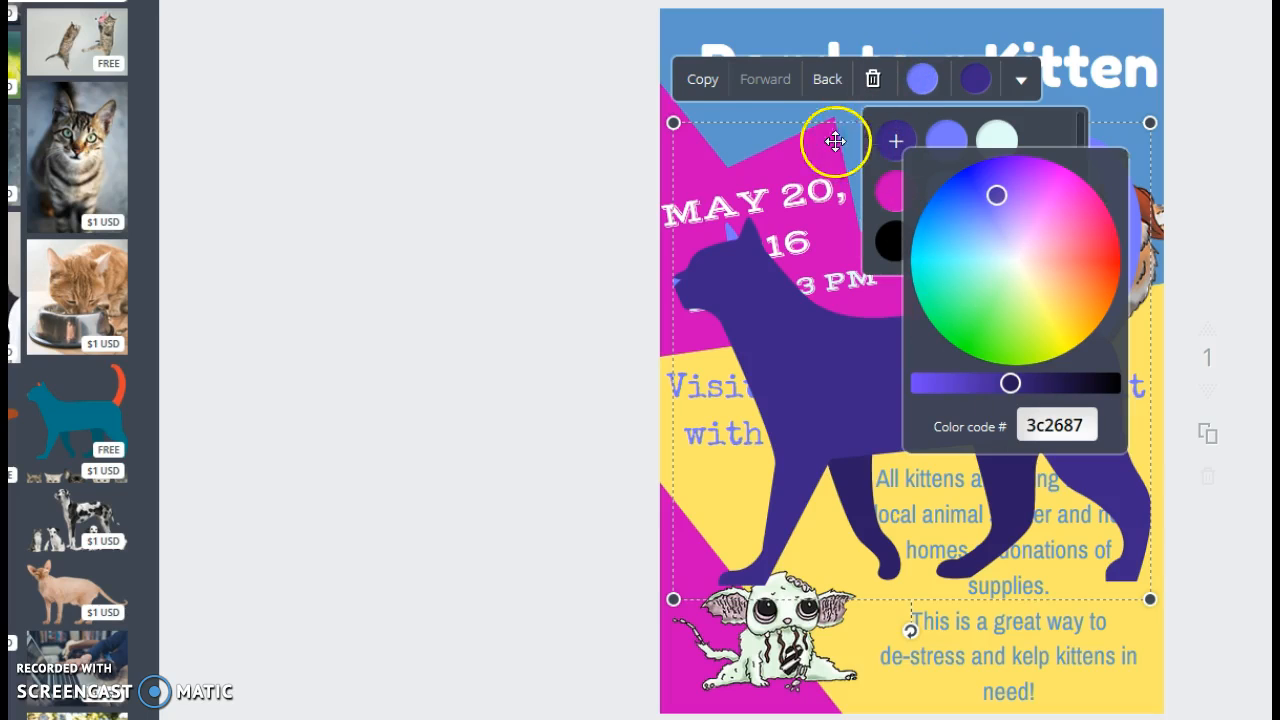
Step: Duplicate the purple cat, turn the copy upside down, and delete the copy
click(714, 86)
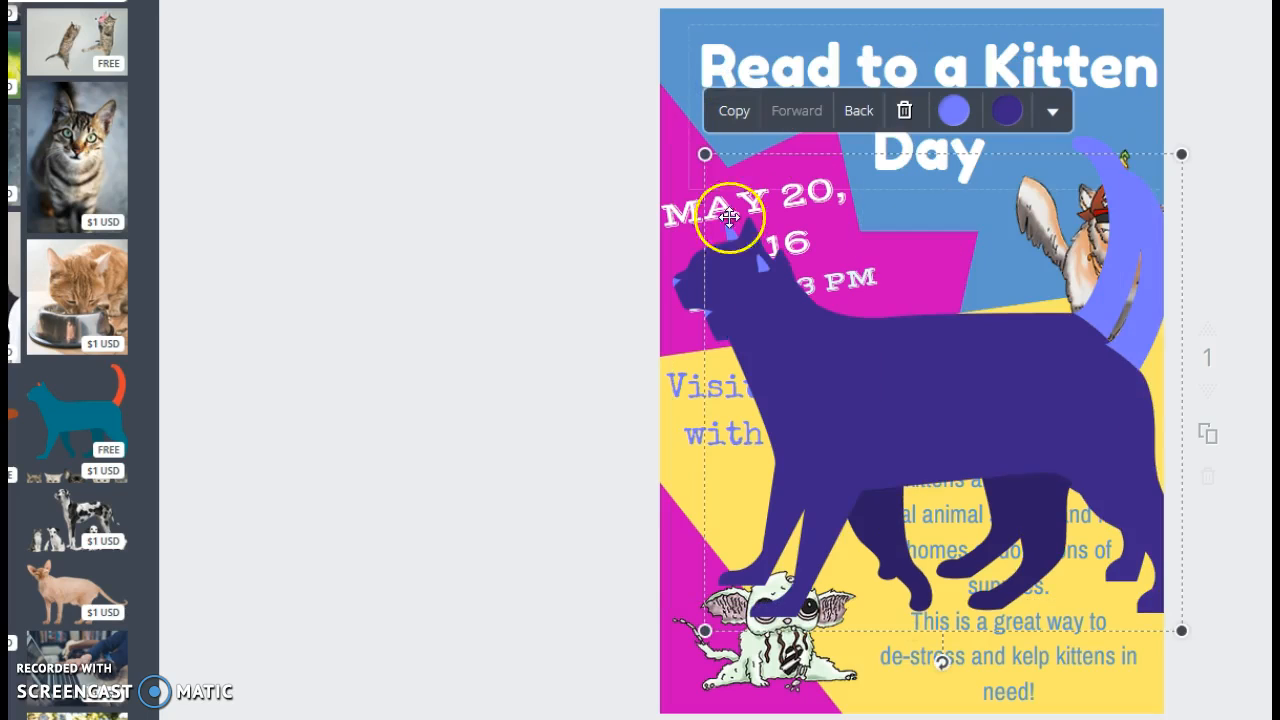
mouse_move(877, 374)
mouse_down()
mouse_move(934, 117)
mouse_move(900, 114)
mouse_move(791, 403)
mouse_move(885, 372)
mouse_up()
drag(912, 640, 927, 183)
mouse_move(934, 386)
mouse_down()
mouse_move(937, 358)
mouse_move(928, 382)
mouse_up()
click(872, 10)
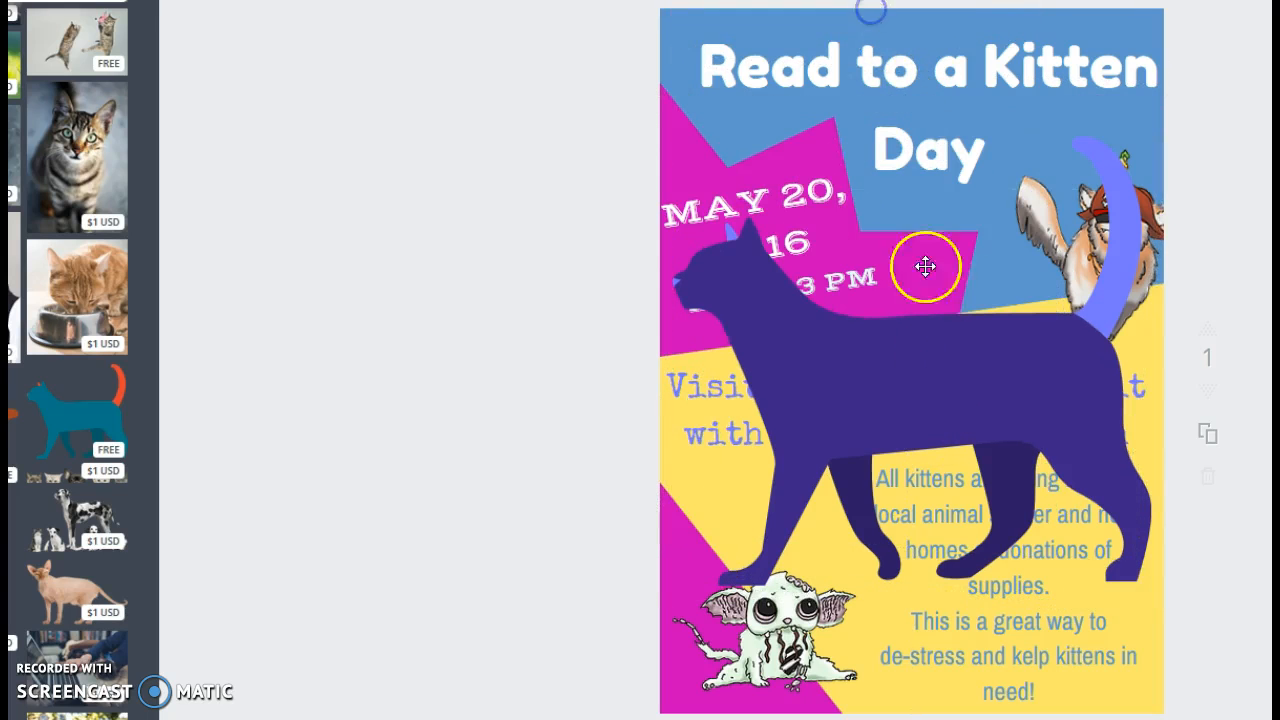
Step: Delete the remaining purple cat illustration from the poster
click(937, 378)
click(874, 82)
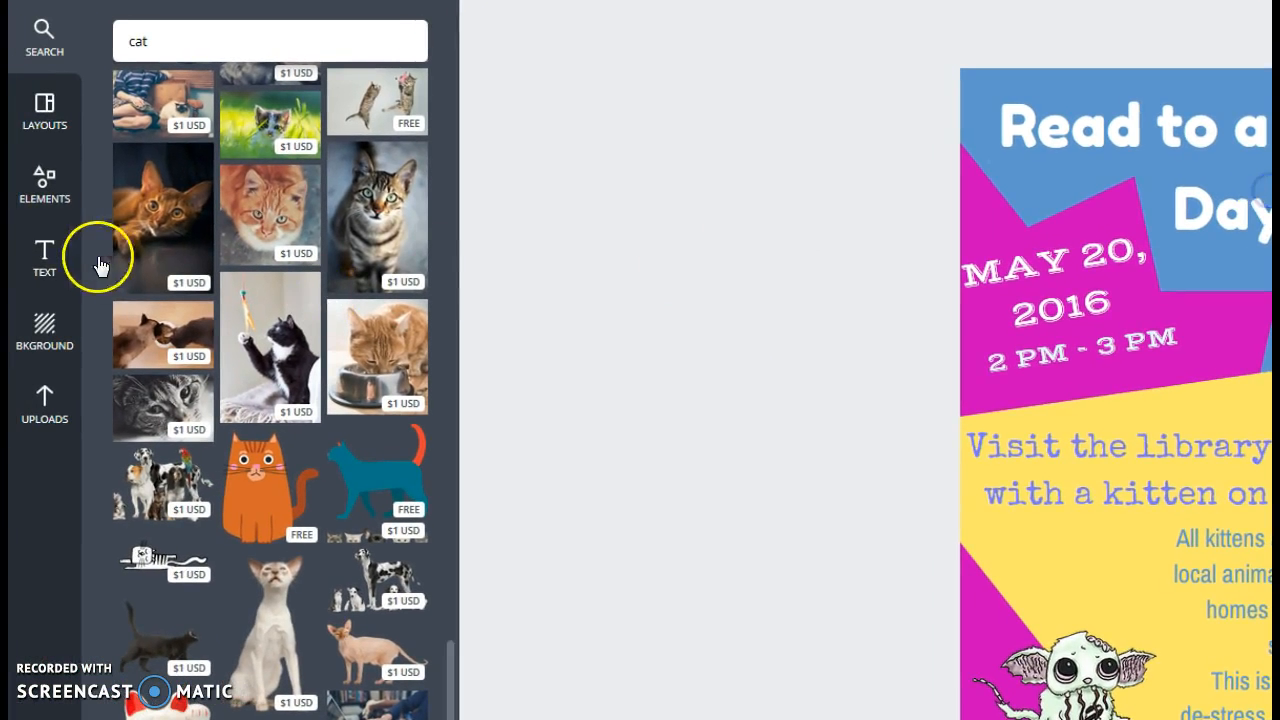
Step: Examine the font, size, colour and further formatting options for the "Visit the library" text
click(43, 265)
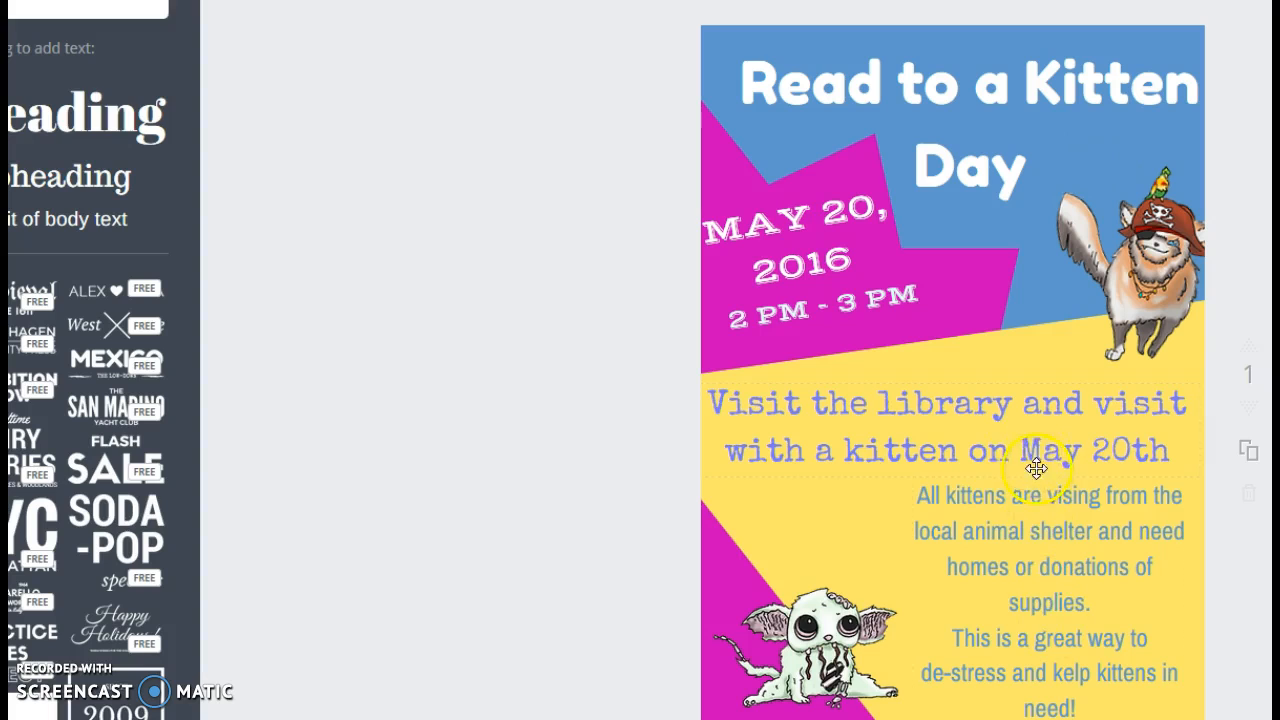
click(1031, 434)
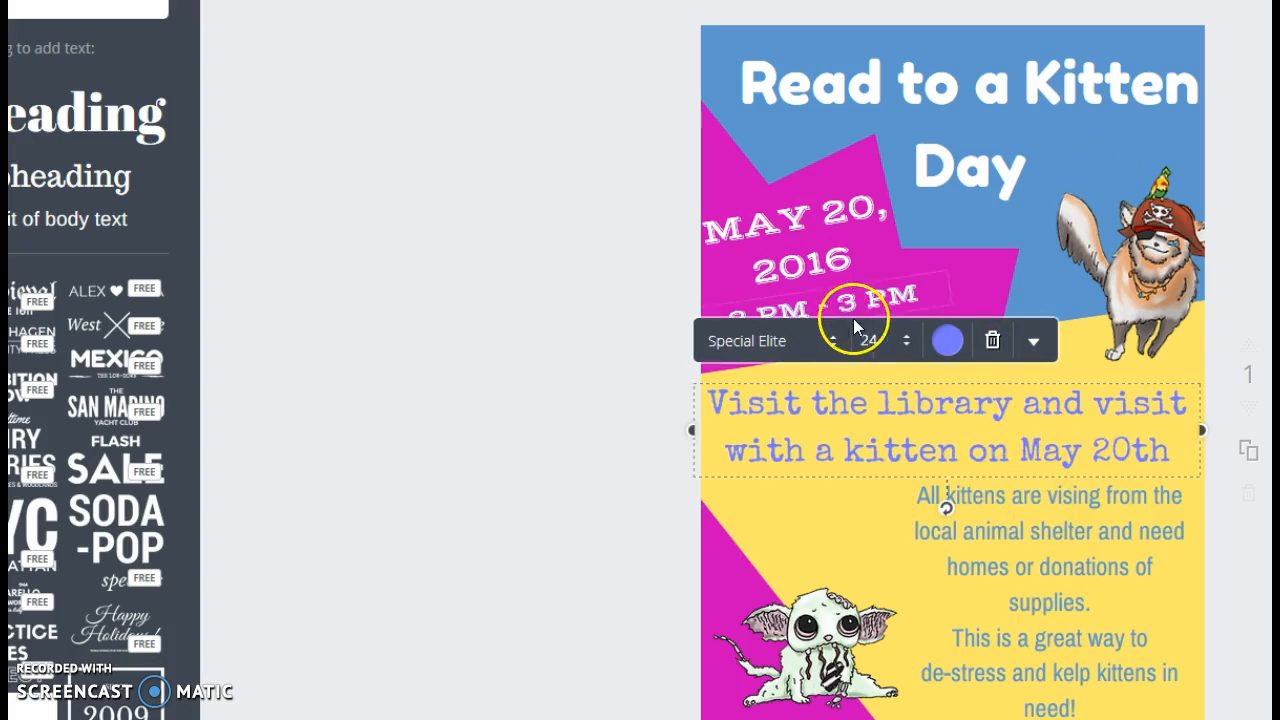
click(834, 341)
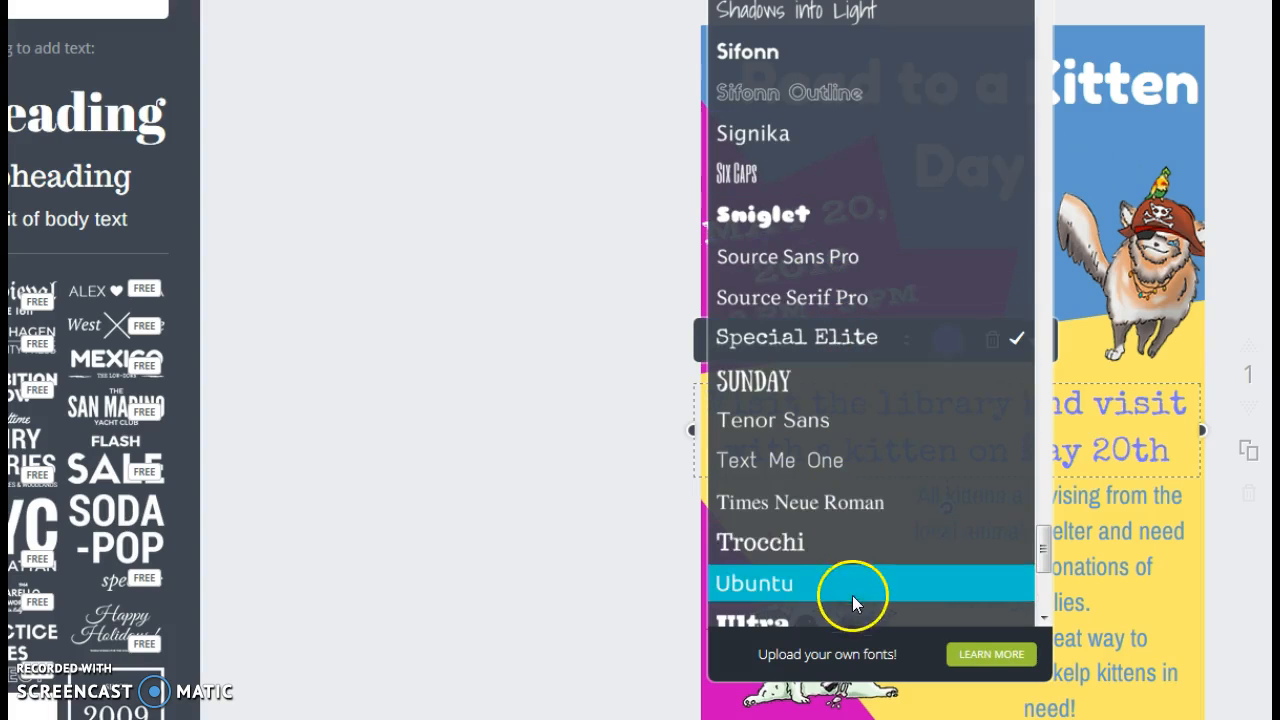
click(855, 337)
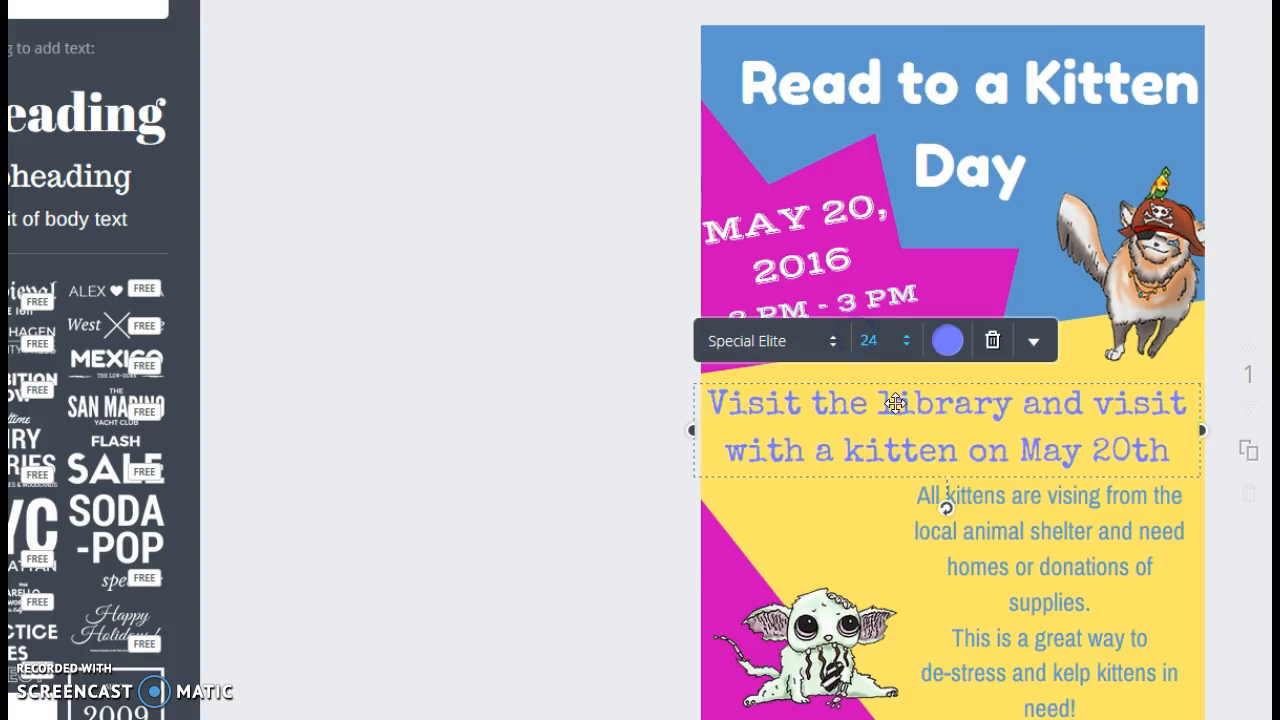
click(950, 342)
click(948, 343)
click(900, 345)
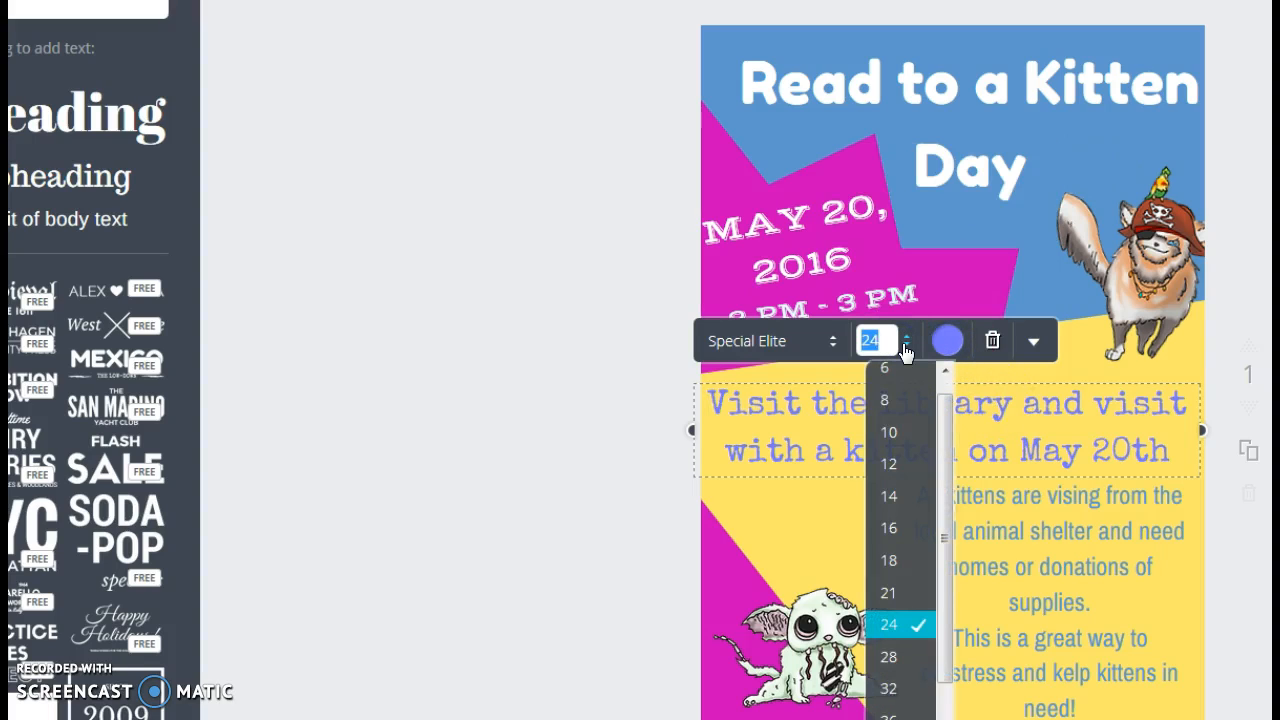
click(905, 350)
click(1030, 347)
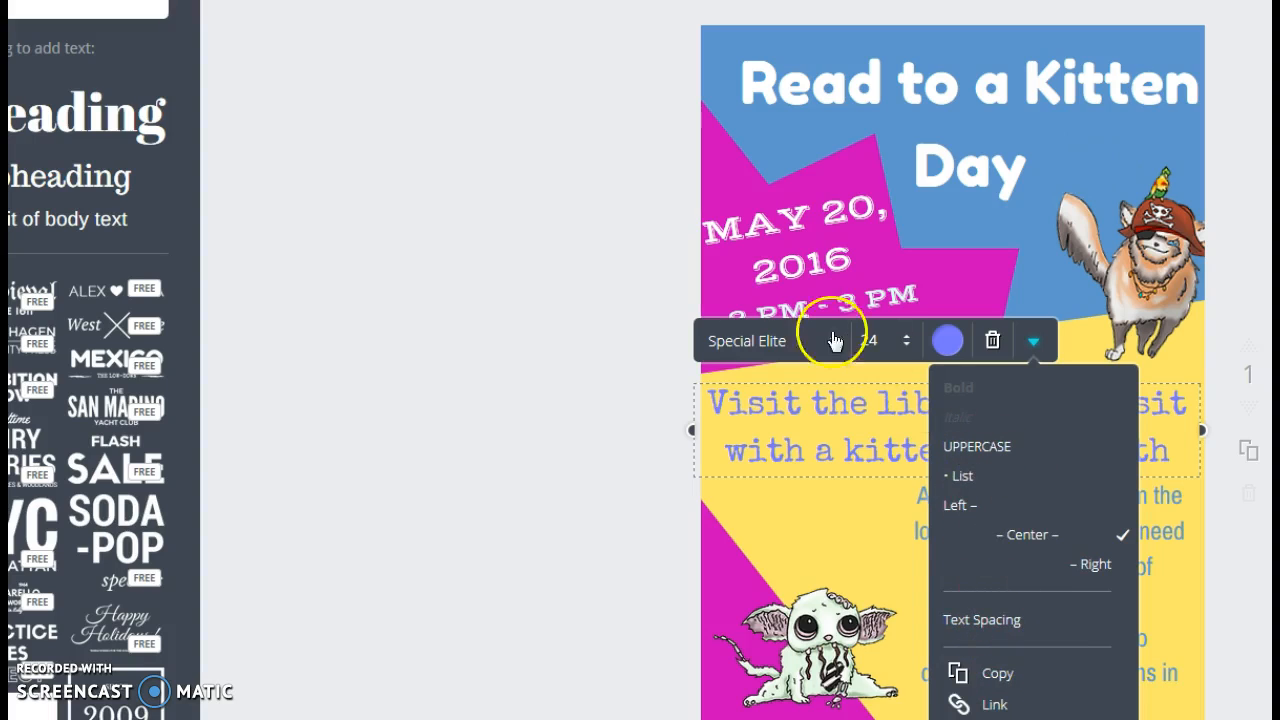
click(578, 312)
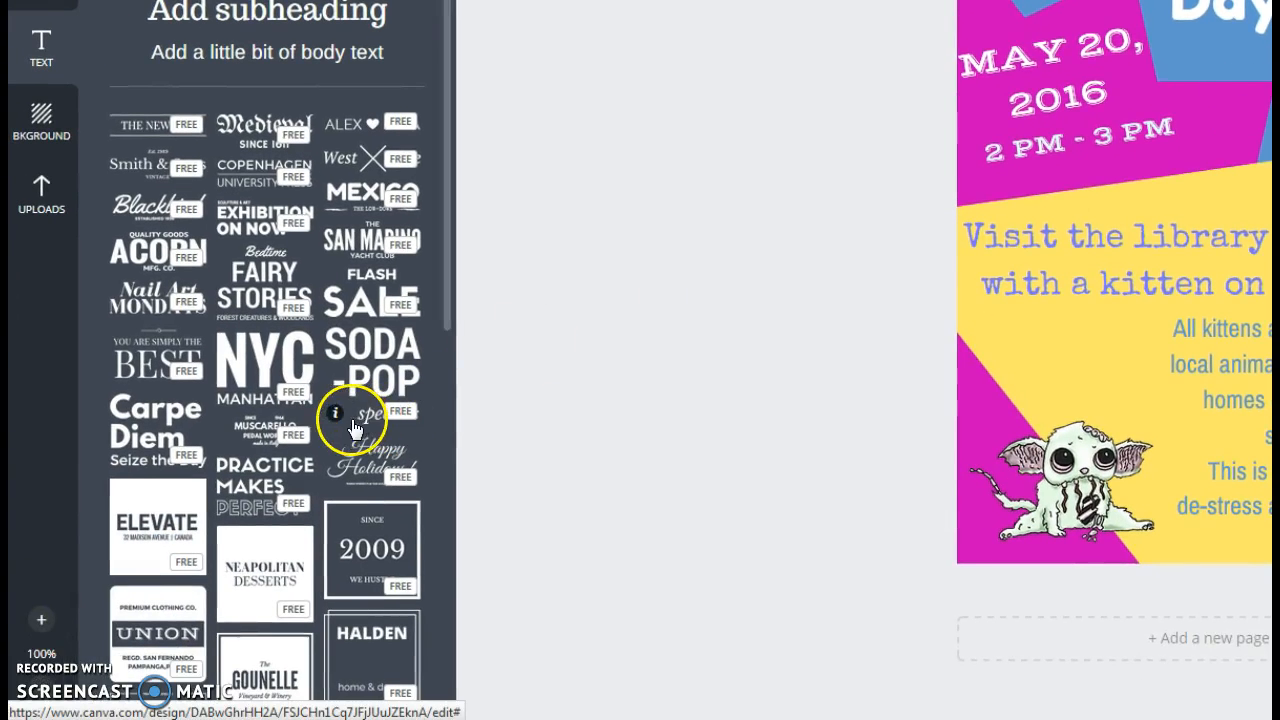
Step: Add the free "Wolf & Hound" diamond text design from the text library to the poster
scroll(343, 451, down, 2)
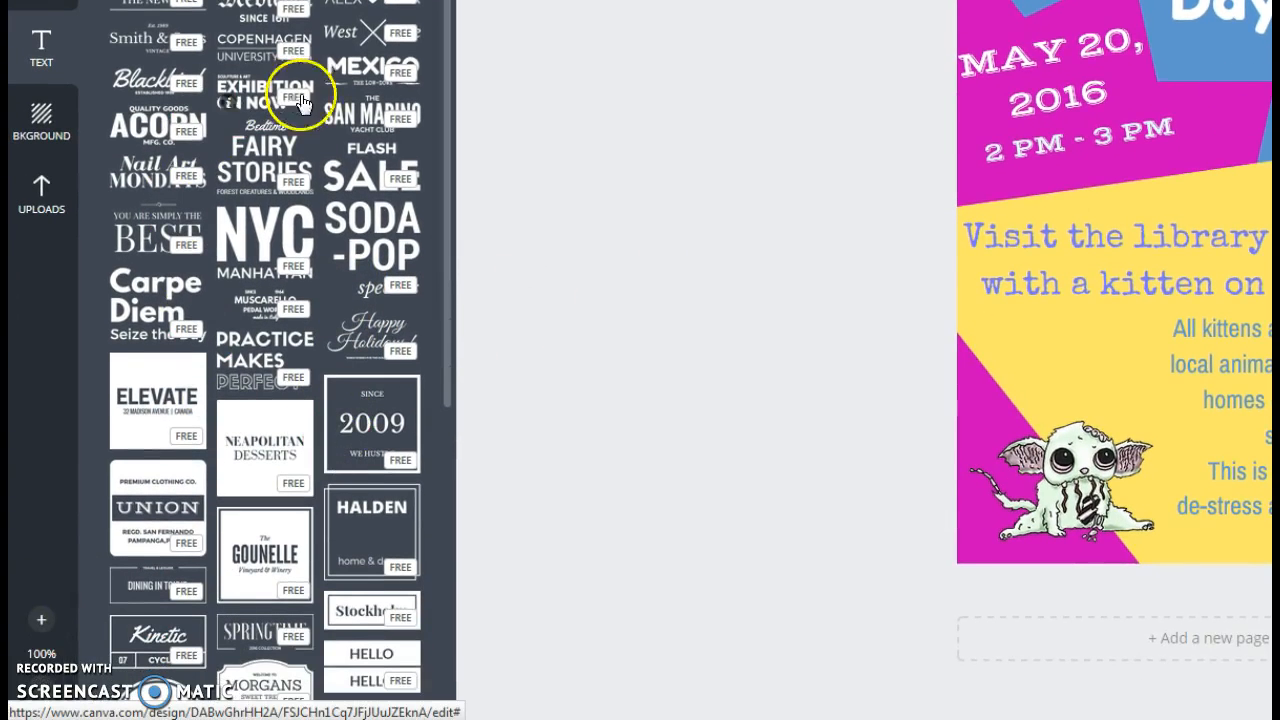
scroll(307, 447, down, 1)
scroll(307, 447, down, 4)
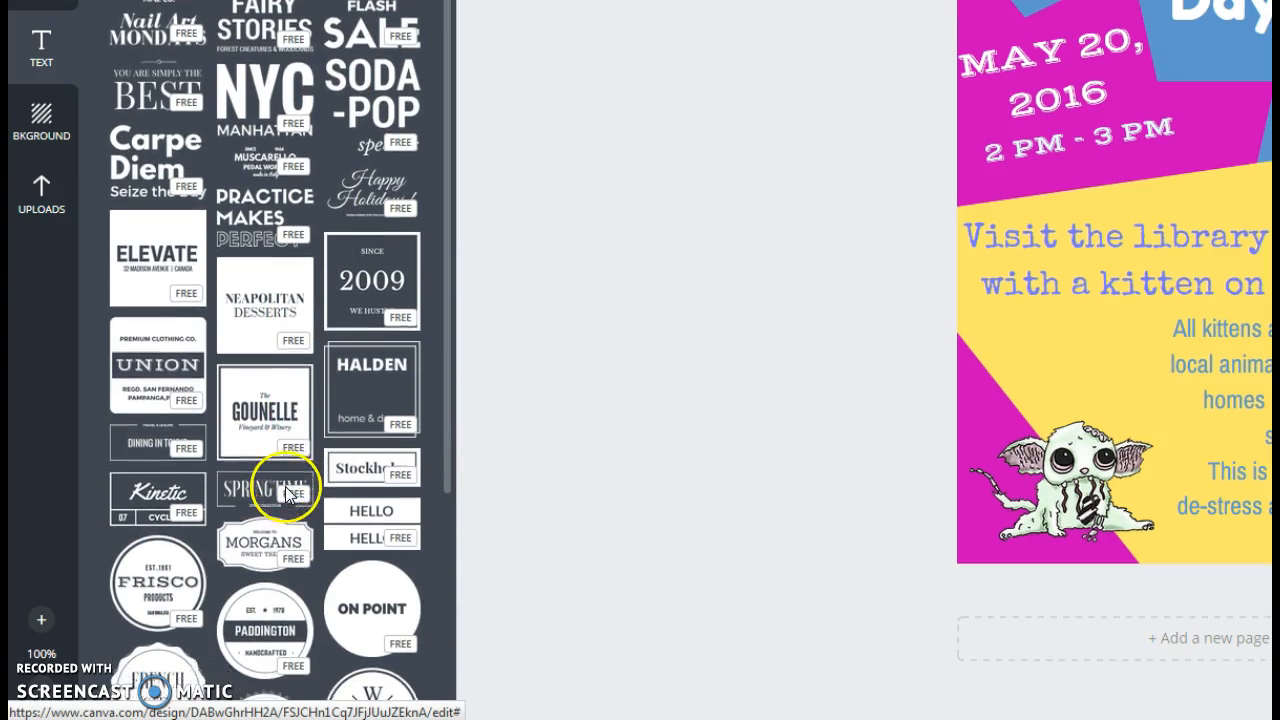
scroll(287, 495, down, 3)
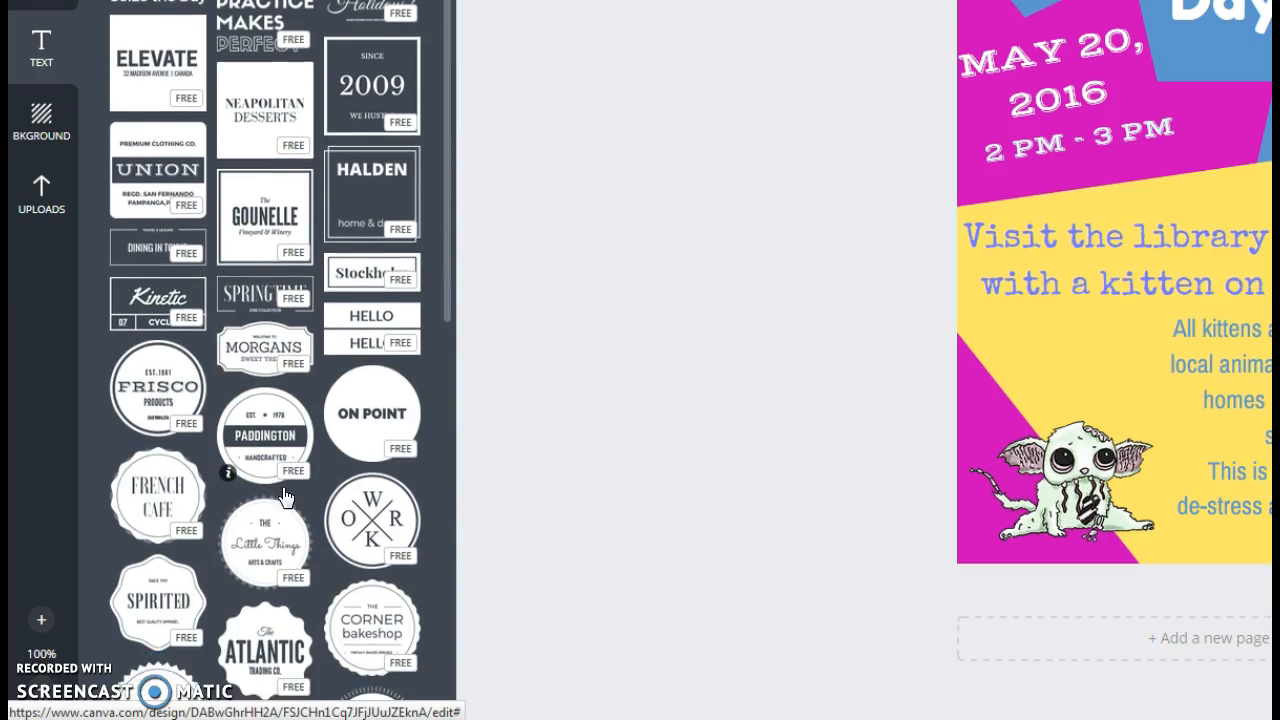
scroll(271, 457, down, 3)
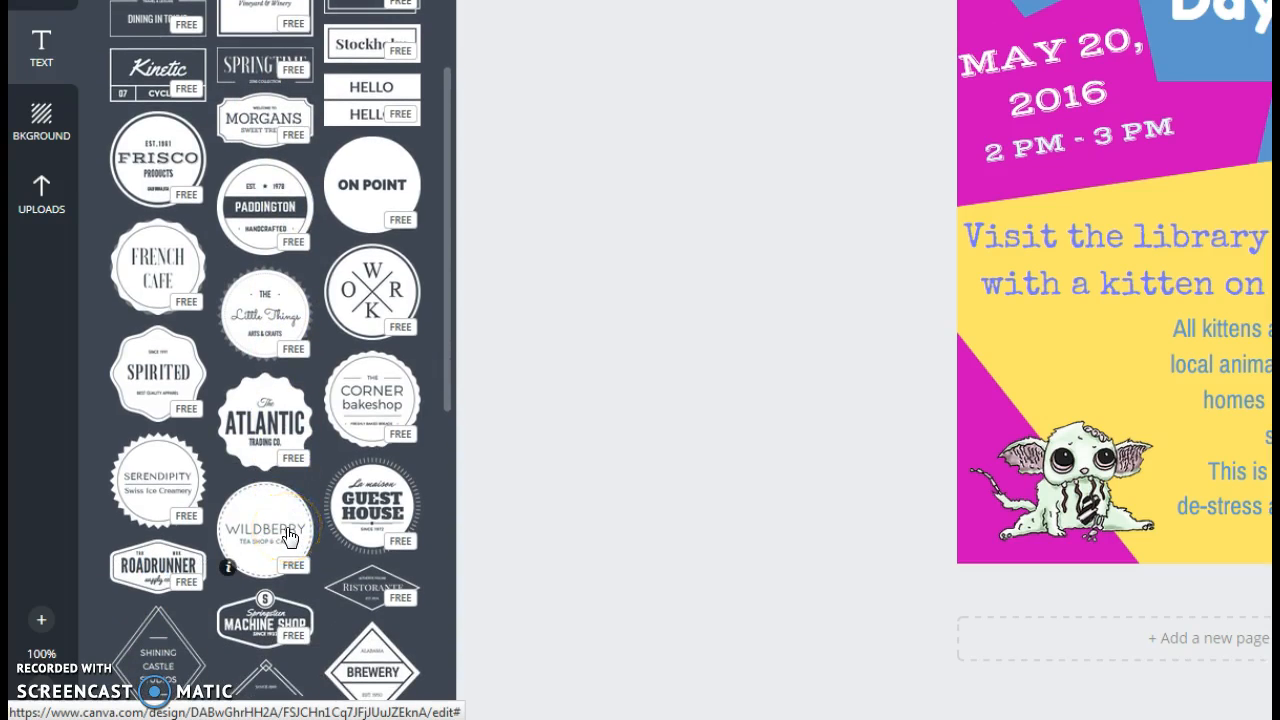
scroll(288, 537, down, 3)
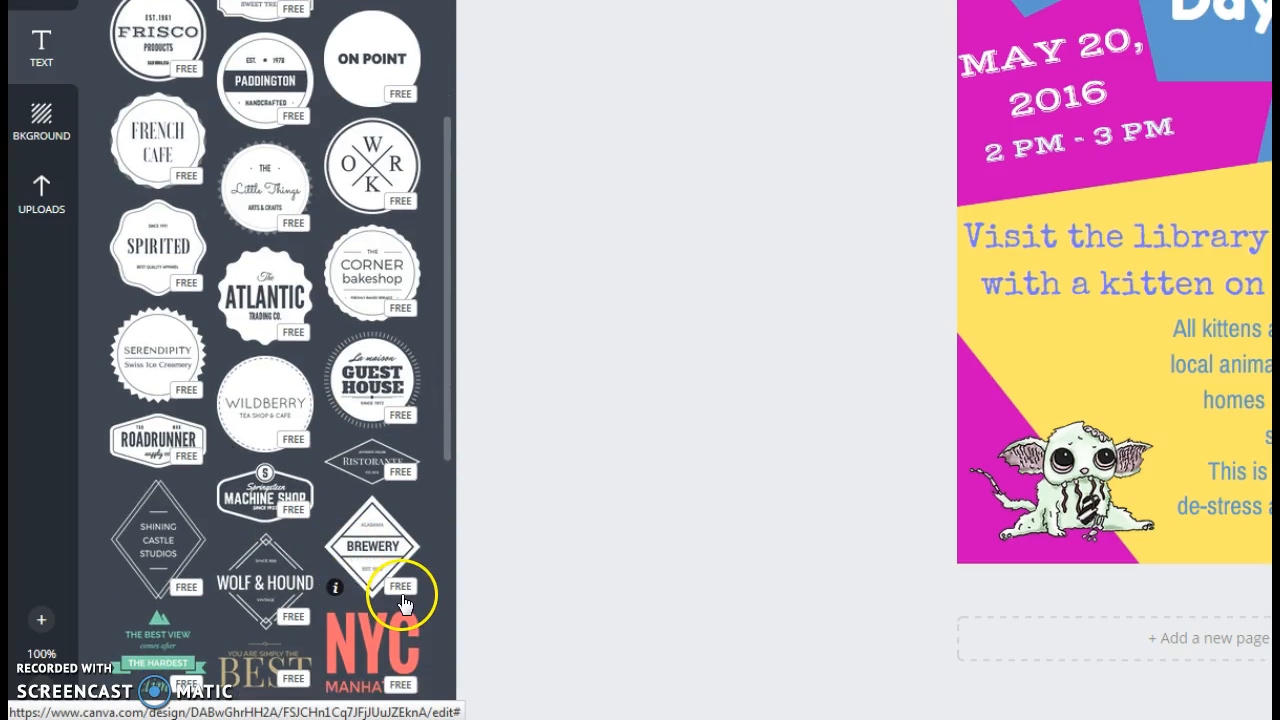
click(270, 578)
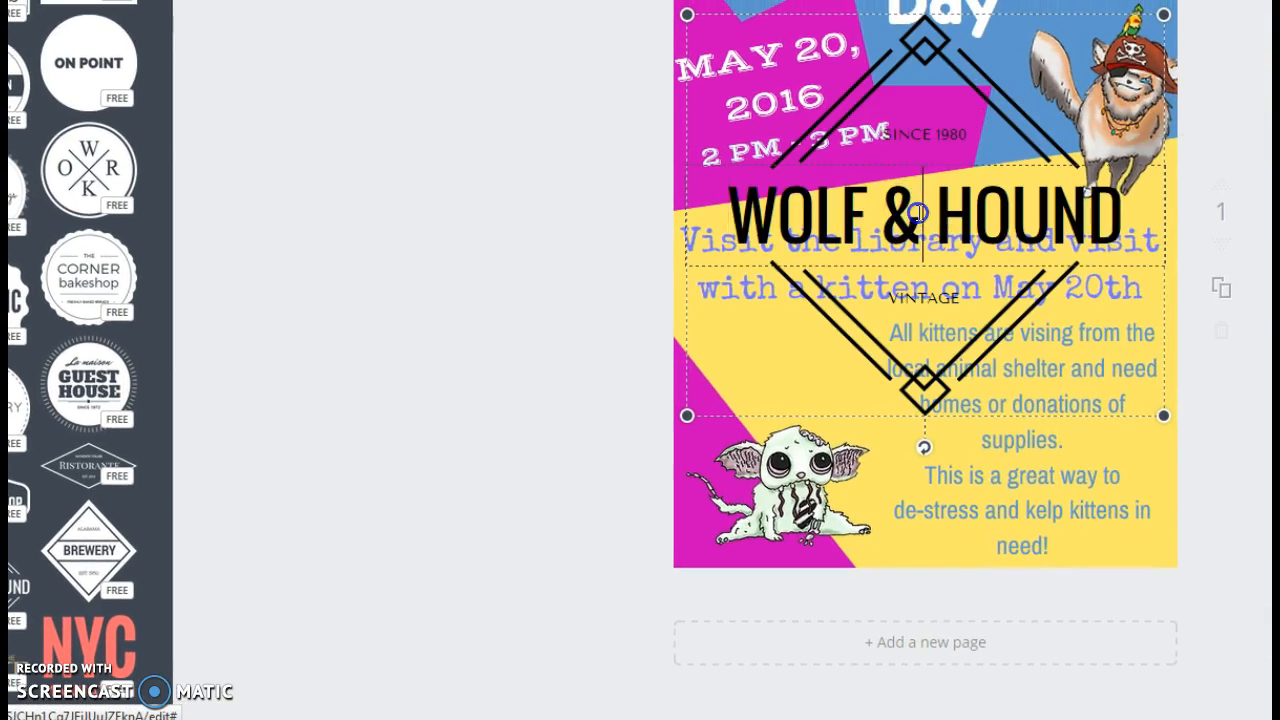
Step: Select the heading text inside the "Wolf & Hound" design, and delete the whole design from the poster
double_click(918, 212)
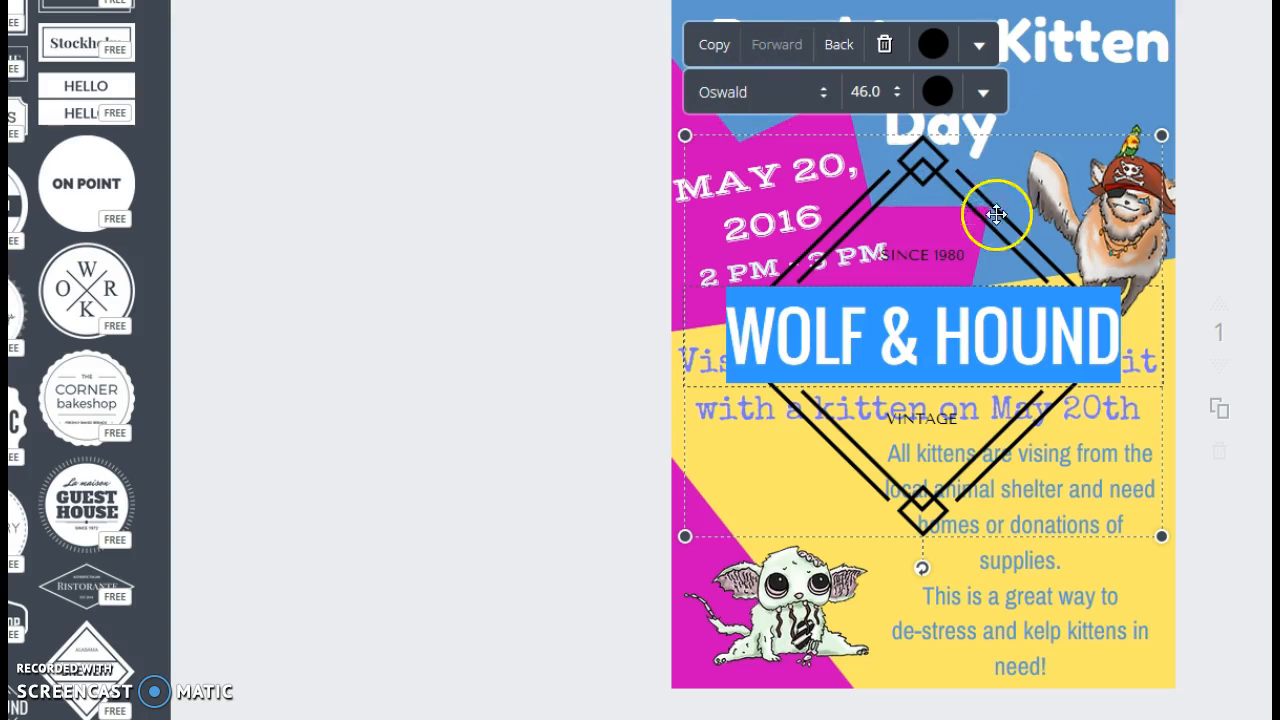
click(886, 45)
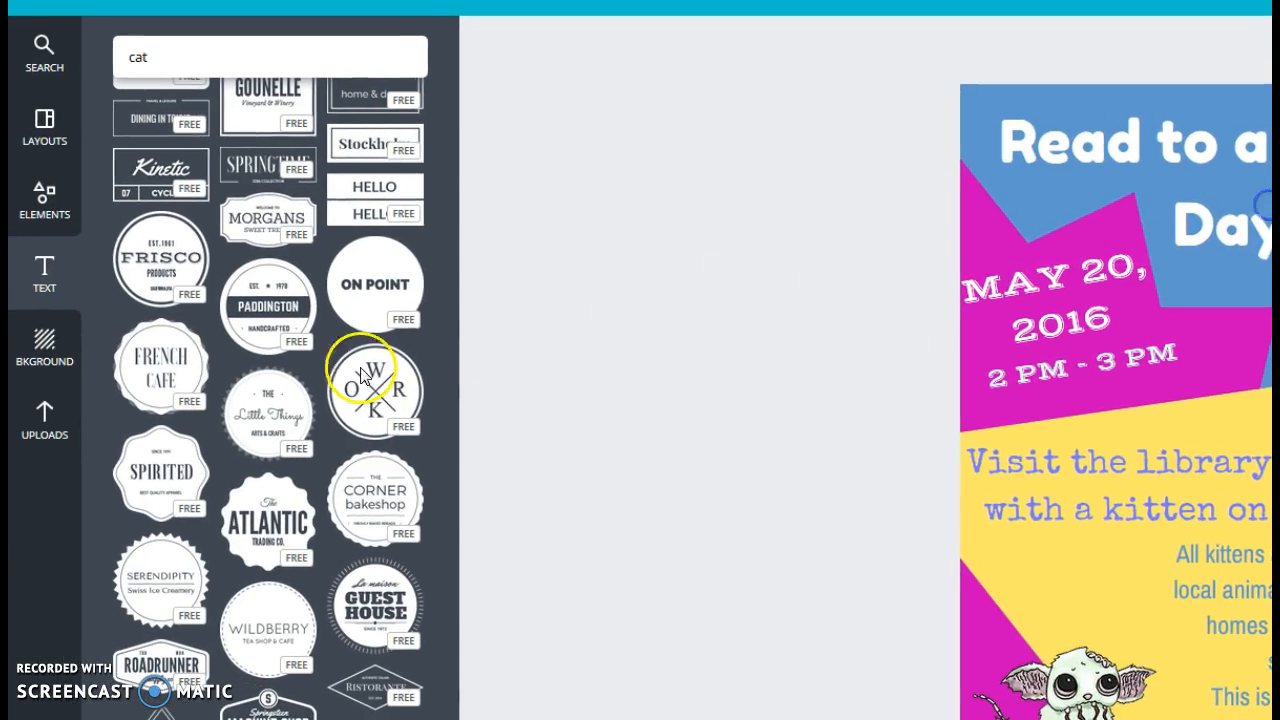
Step: Add the uploaded black cat with large grey ears to the poster and shrink it to about half size
click(45, 410)
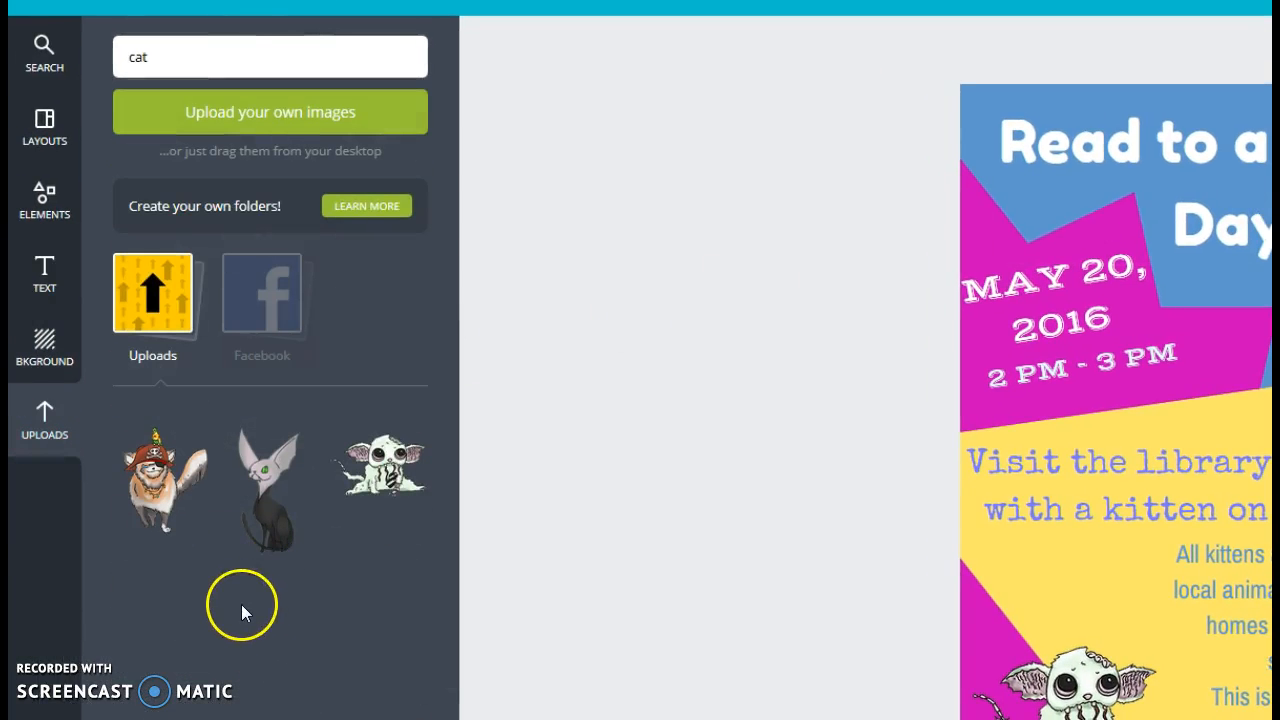
click(210, 113)
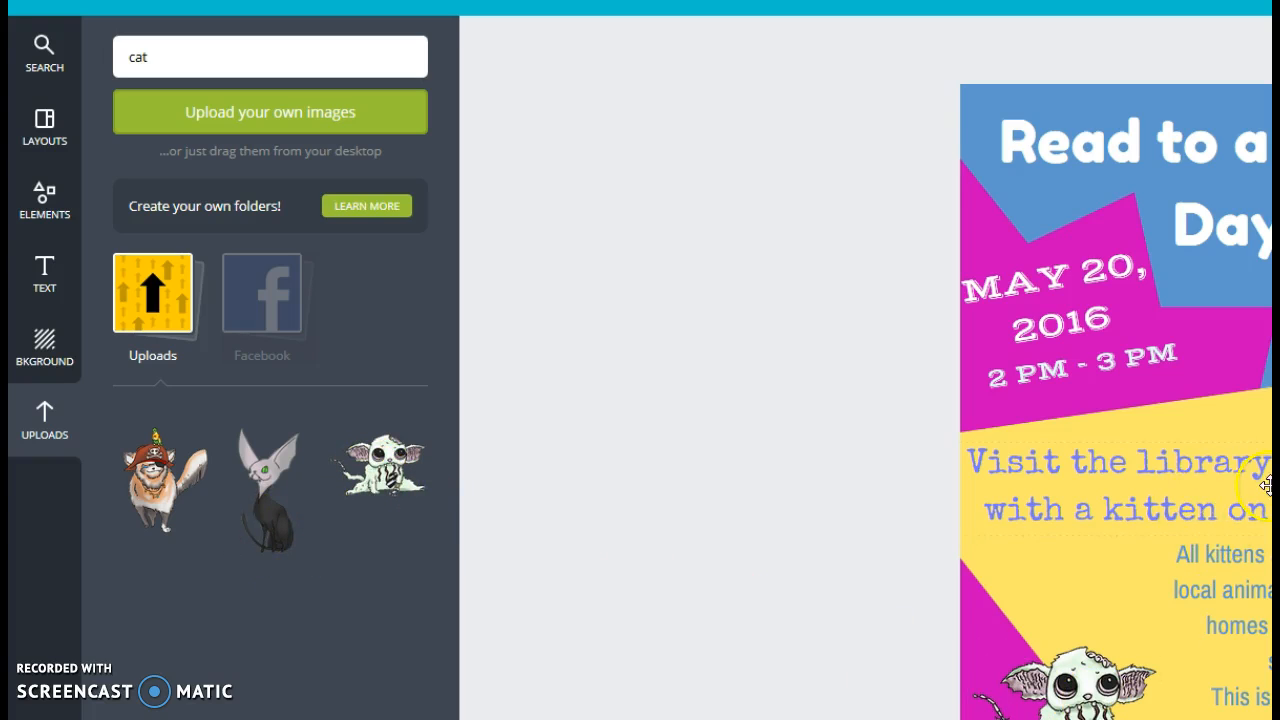
click(275, 497)
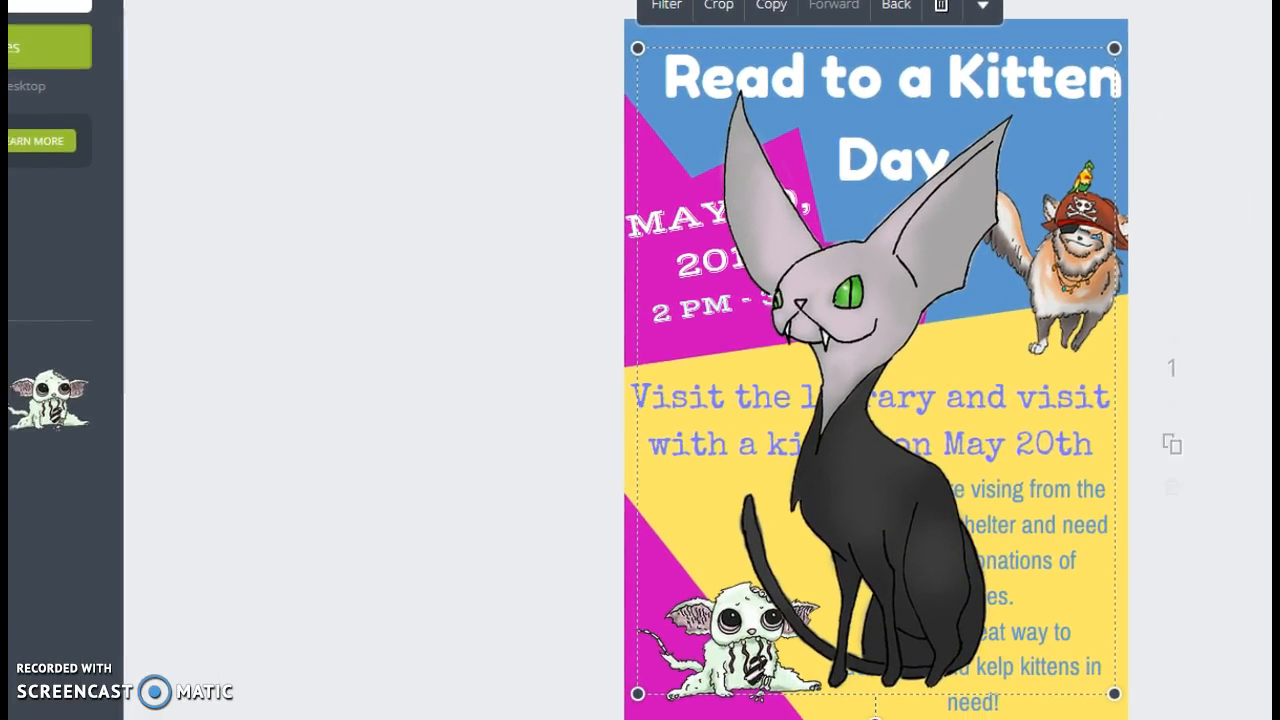
drag(1046, 95, 880, 337)
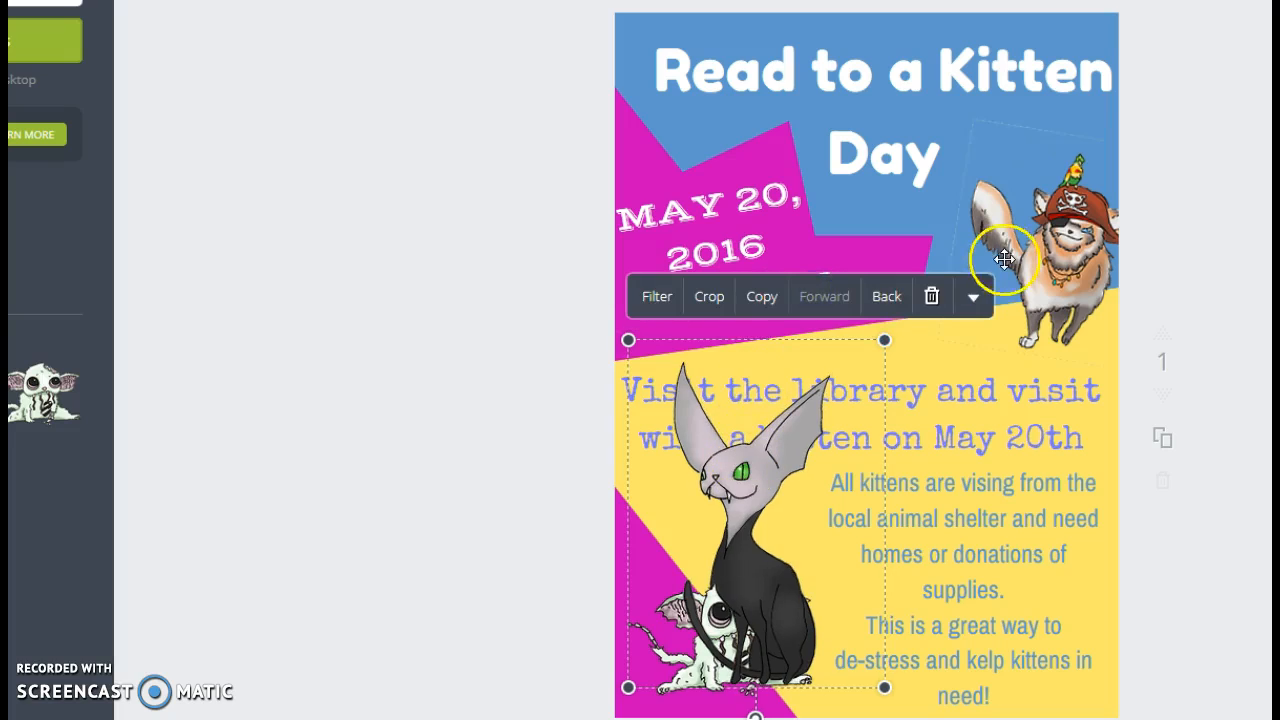
Step: Flip the black cat horizontally and vertically, repeat both flips, and remove the cat from the poster
click(973, 296)
click(960, 402)
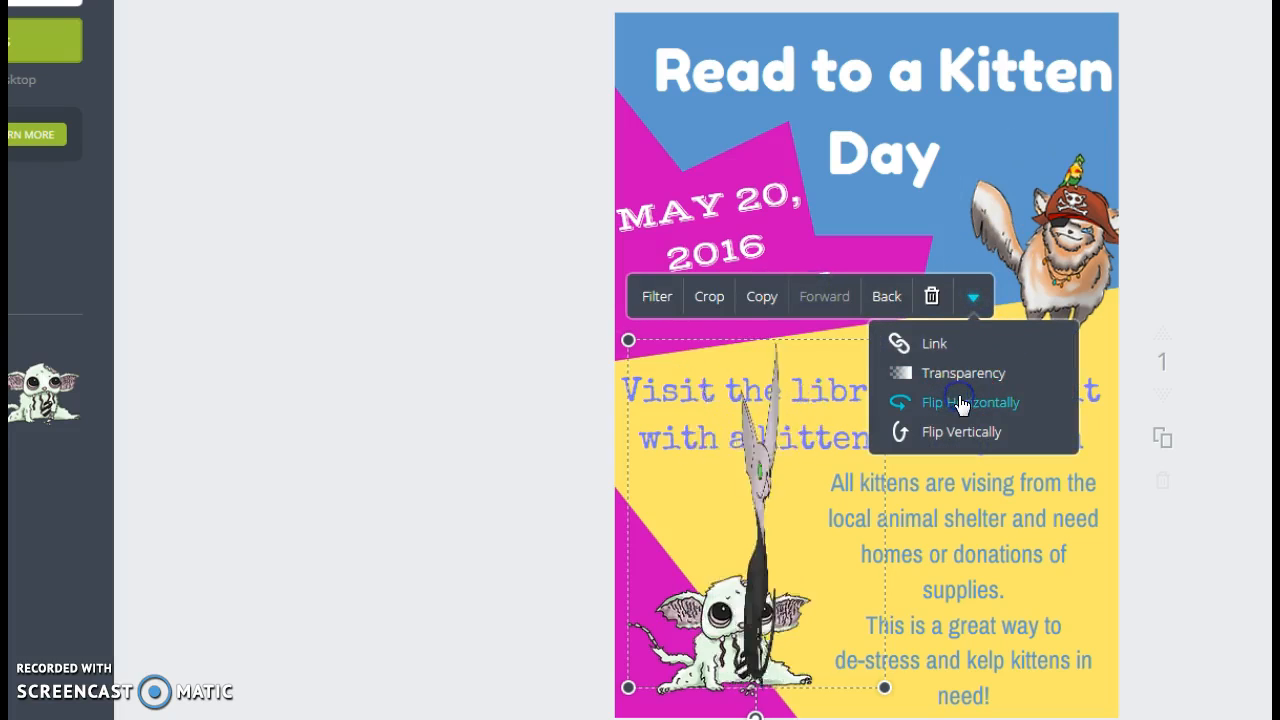
click(945, 433)
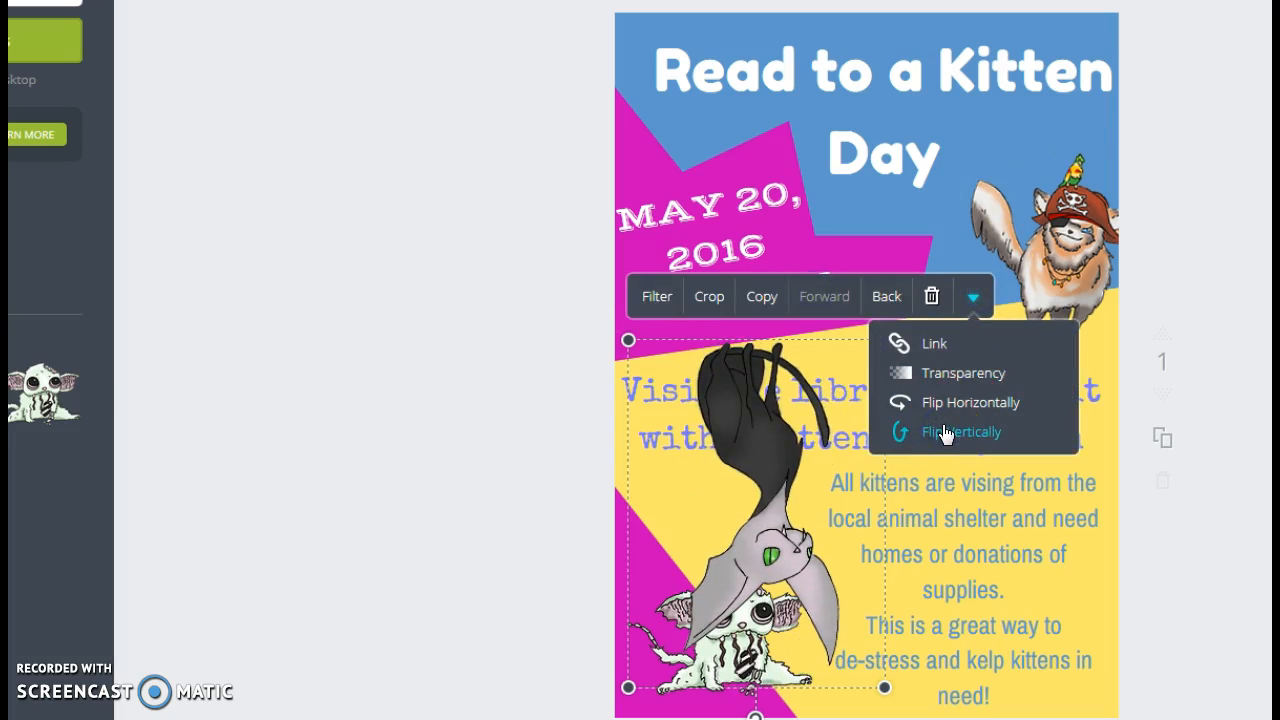
click(958, 404)
click(955, 432)
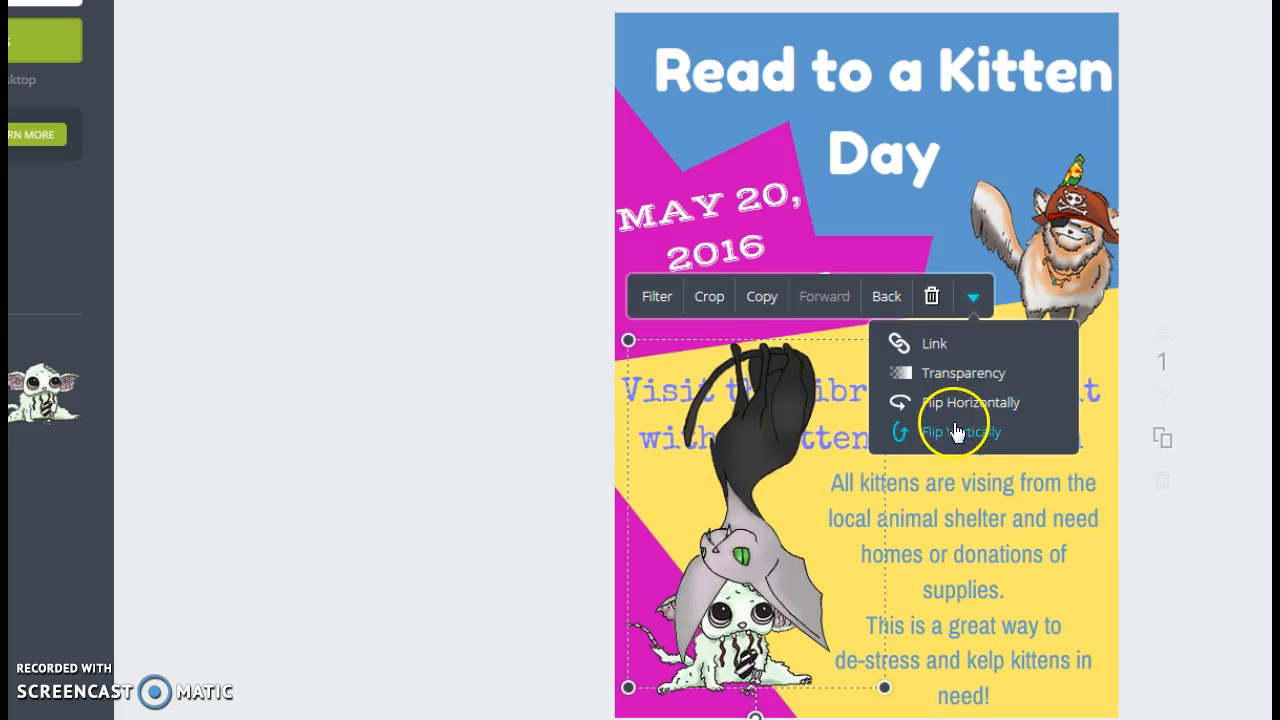
click(887, 296)
click(1019, 678)
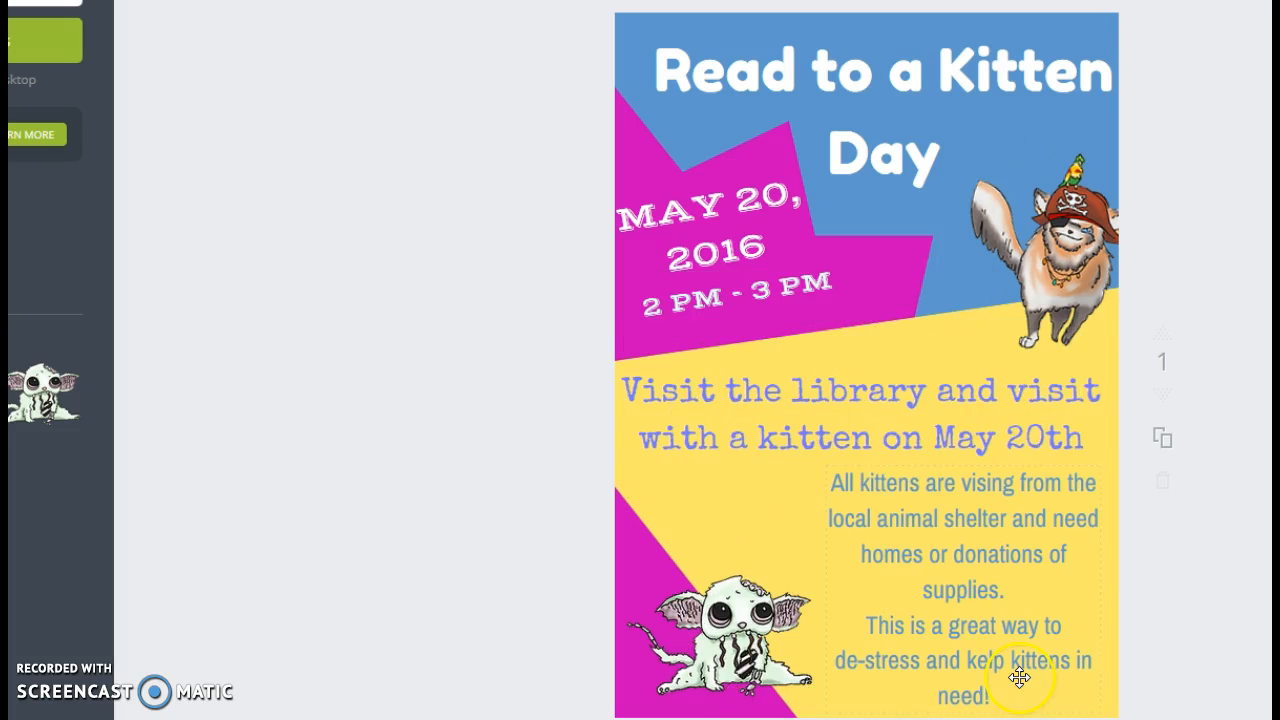